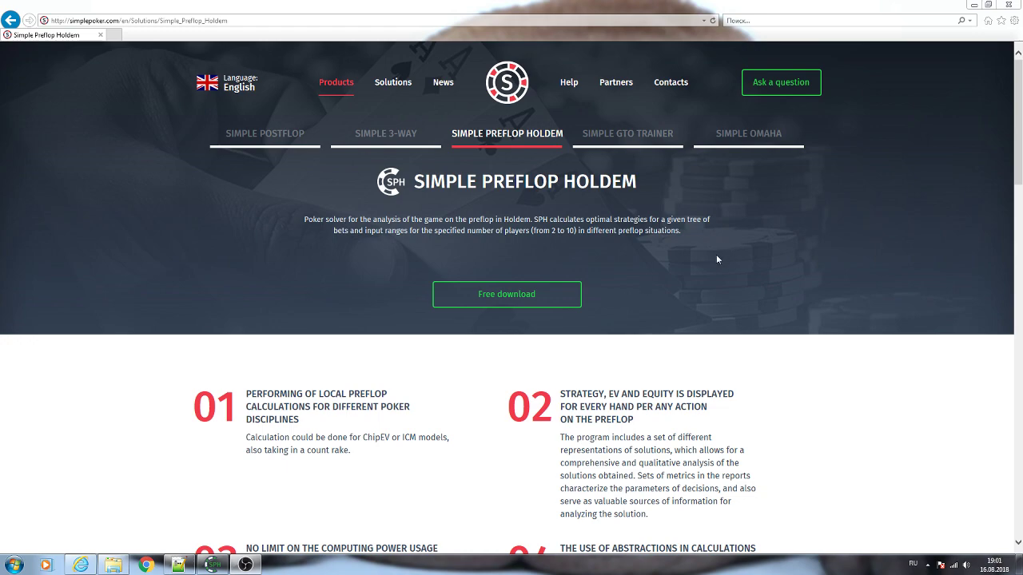
# - Scroll the product page to the 350$ Standalone version and the Intel Core i7 / 16 GB RAM requirements
pyautogui.moveTo(1013, 143); pyautogui.dragTo(1005, 188)
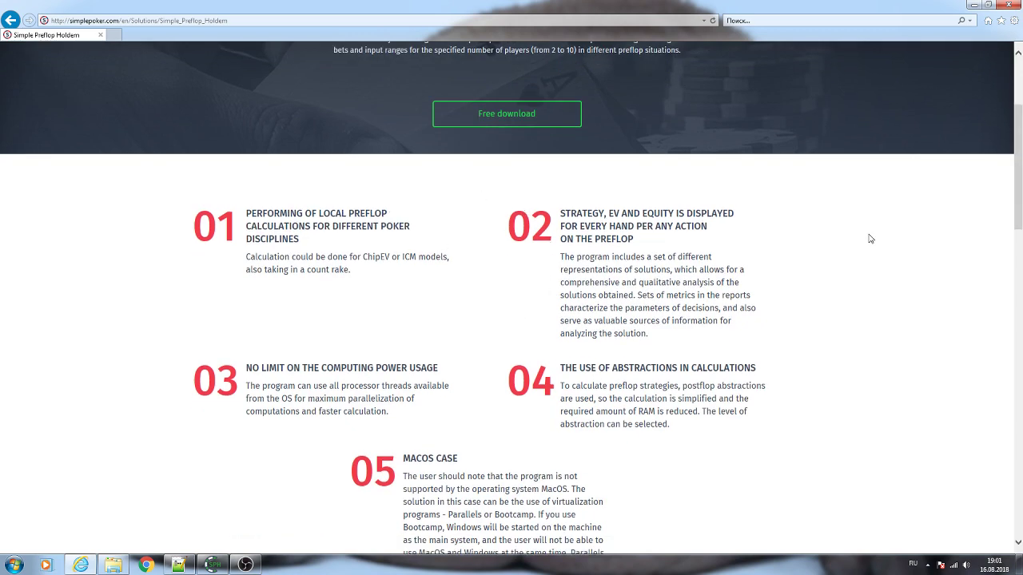
pyautogui.moveTo(1018, 208); pyautogui.dragTo(469, 328)
pyautogui.moveTo(1018, 210); pyautogui.dragTo(952, 383)
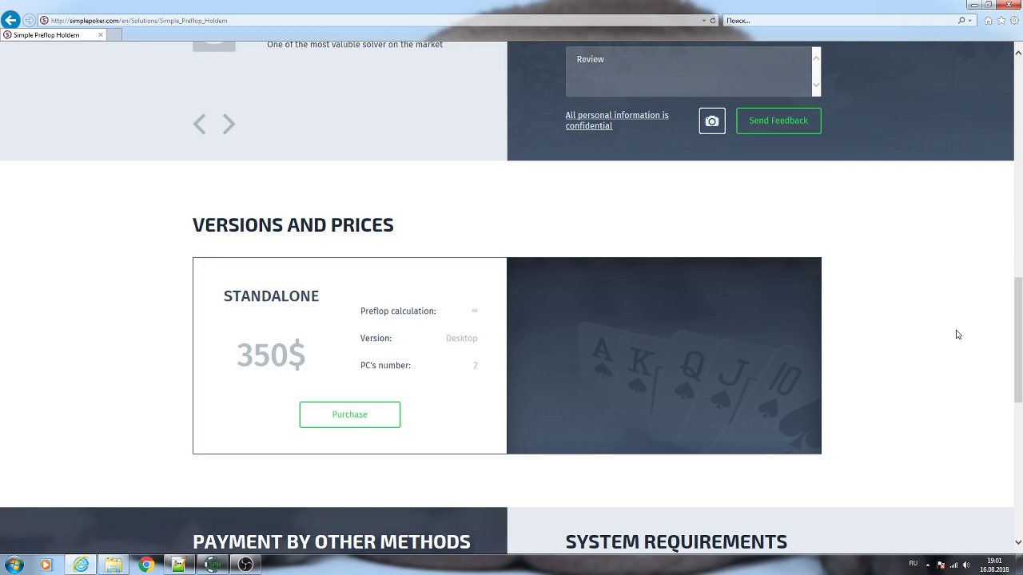
pyautogui.scroll(-5, 994, 427)
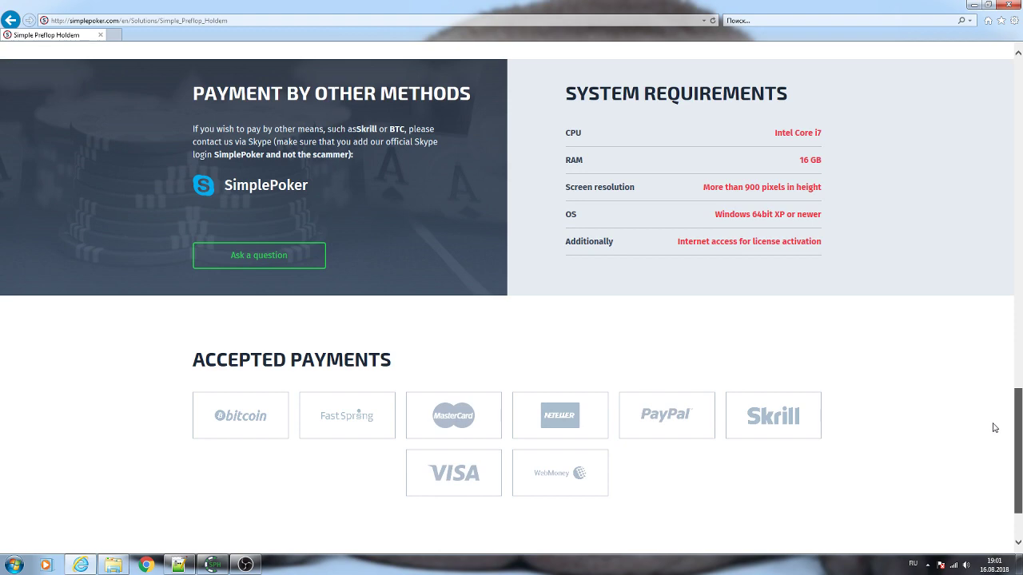
pyautogui.scroll(3, 994, 427)
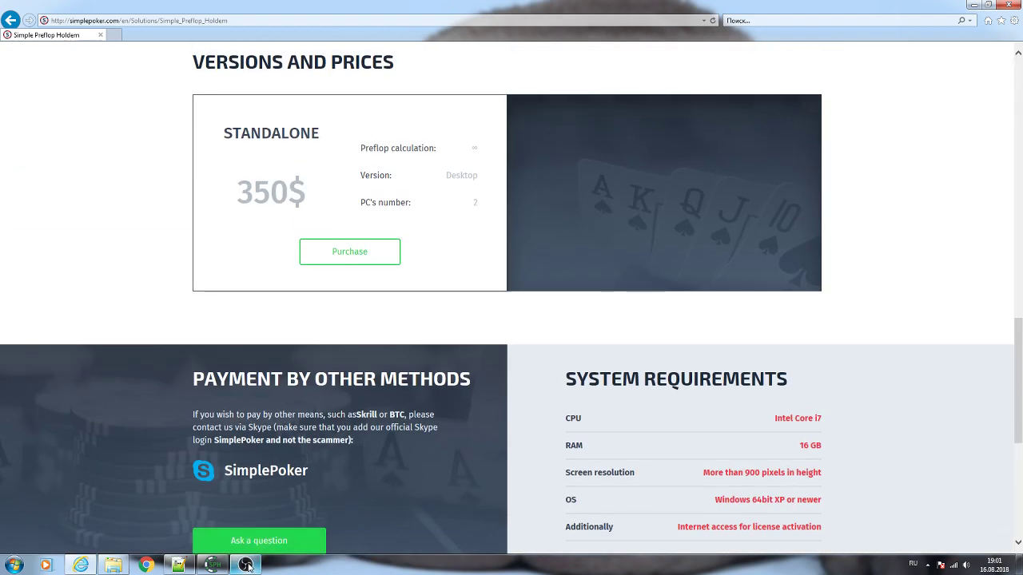
# - Bring Simple Preflop for Holdem forward, clear the previous setup, and change the BB stack from 2000 to 1400
pyautogui.moveTo(213, 567)
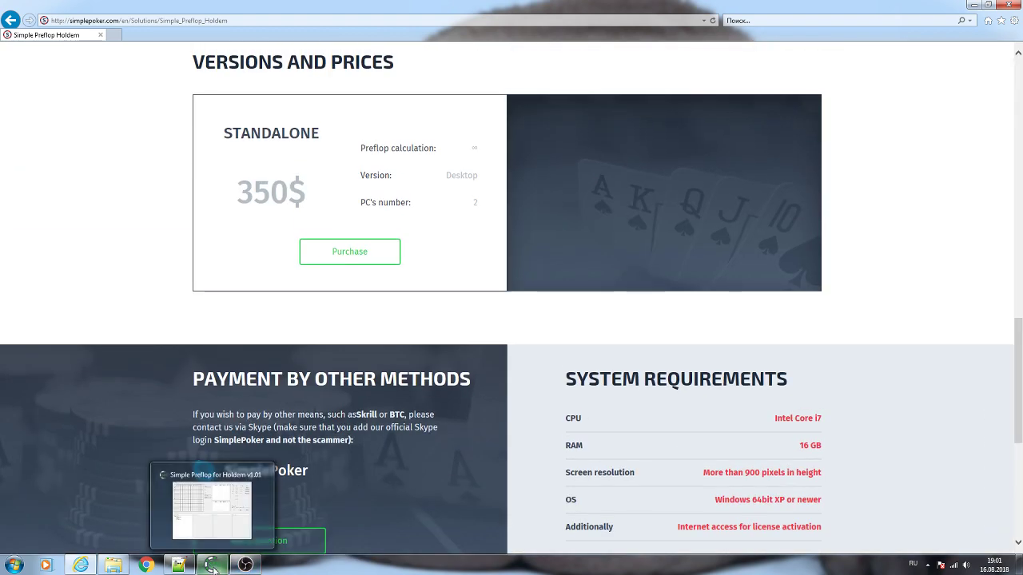
pyautogui.click(213, 565)
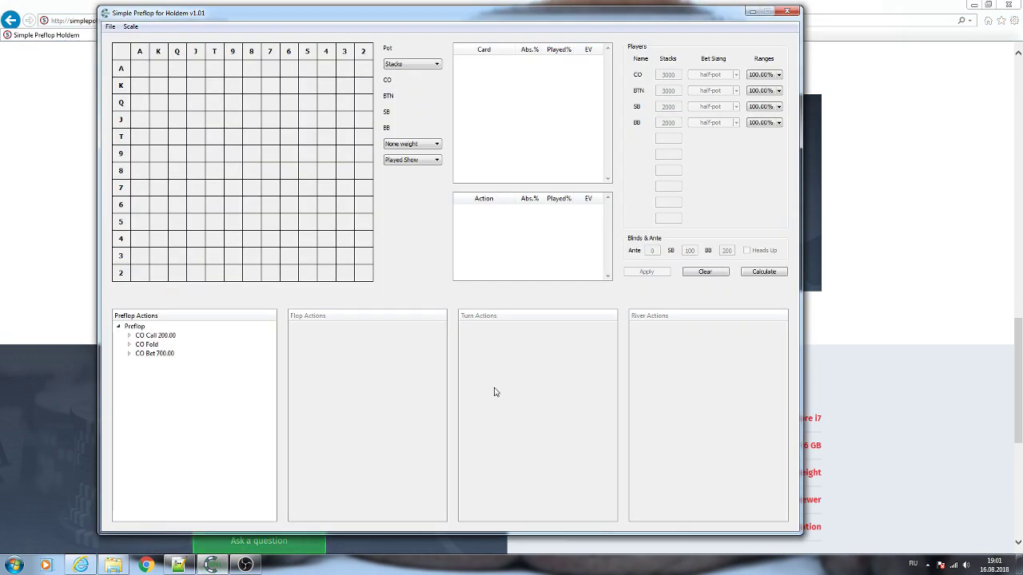
pyautogui.click(705, 272)
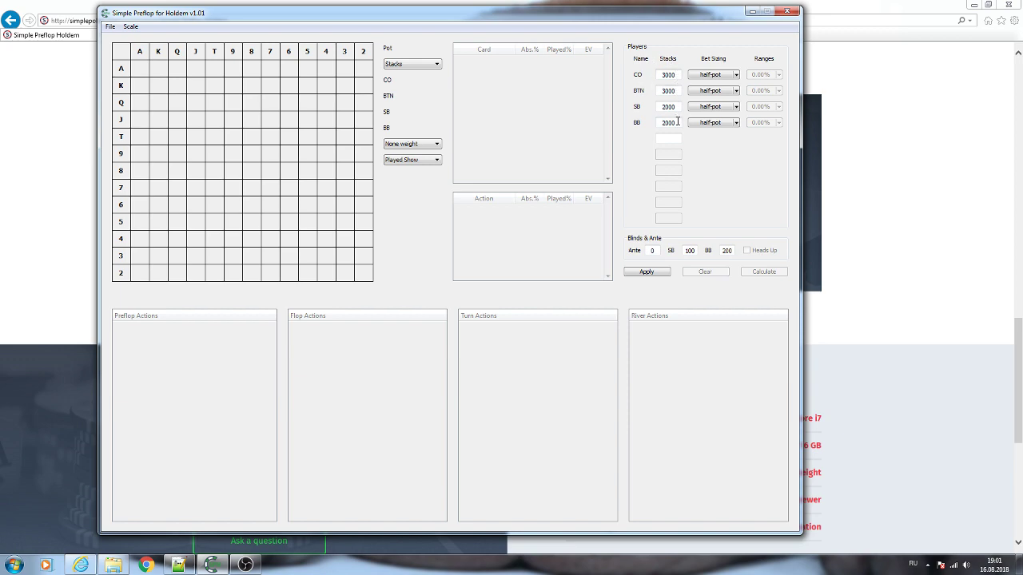
pyautogui.moveTo(677, 122); pyautogui.dragTo(653, 123)
pyautogui.write('1400')
# - In CO's bet sizing, set the preflop bet to 1/2 Pot plus a second bet as % of Pot
pyautogui.doubleClick(722, 77)
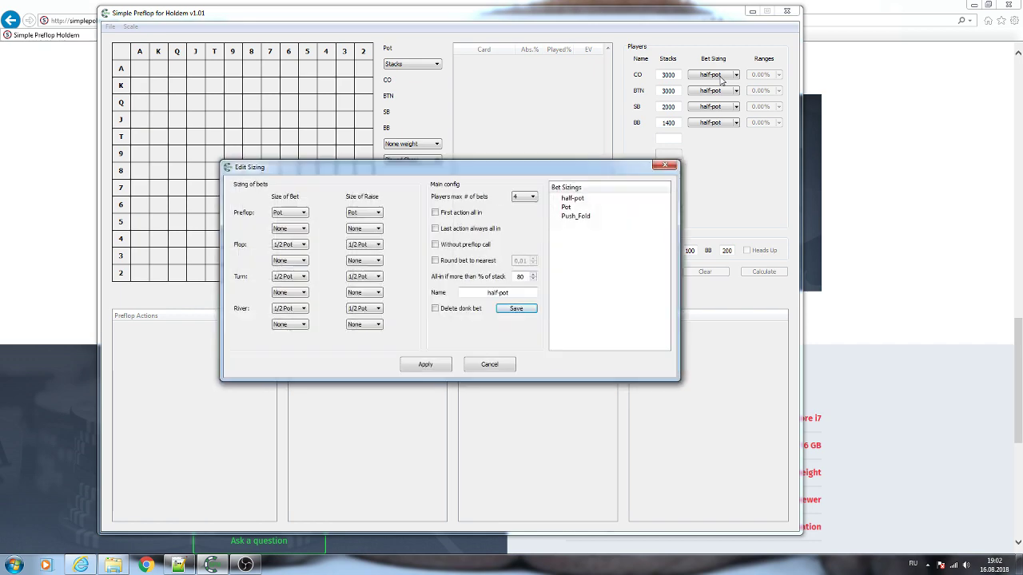
pyautogui.click(291, 217)
pyautogui.click(291, 216)
pyautogui.click(291, 214)
pyautogui.click(292, 231)
pyautogui.click(289, 229)
pyautogui.click(288, 264)
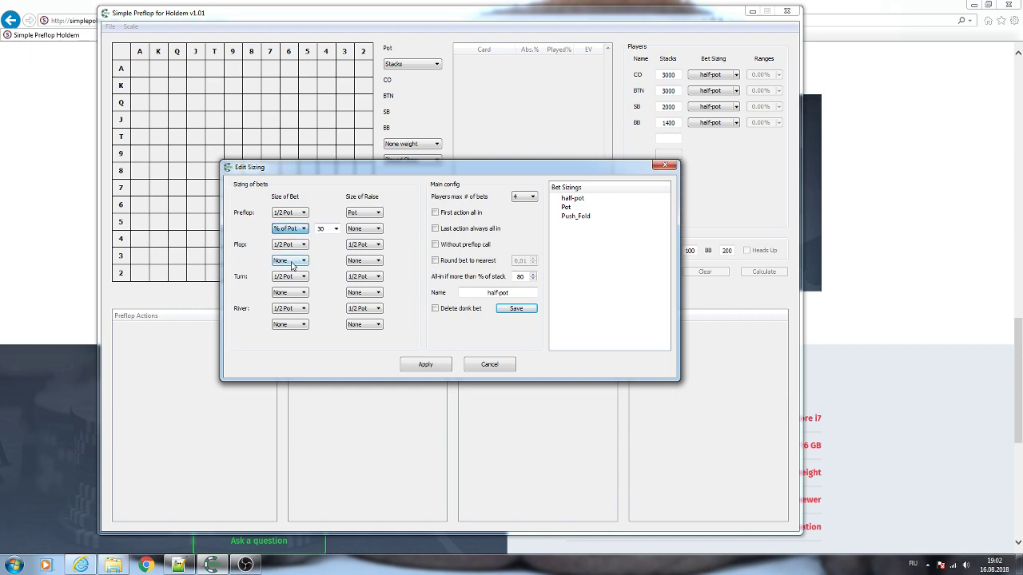
# - Save the sizing as test.bin and apply the test sizing to CO
pyautogui.click(522, 309)
pyautogui.click(322, 408)
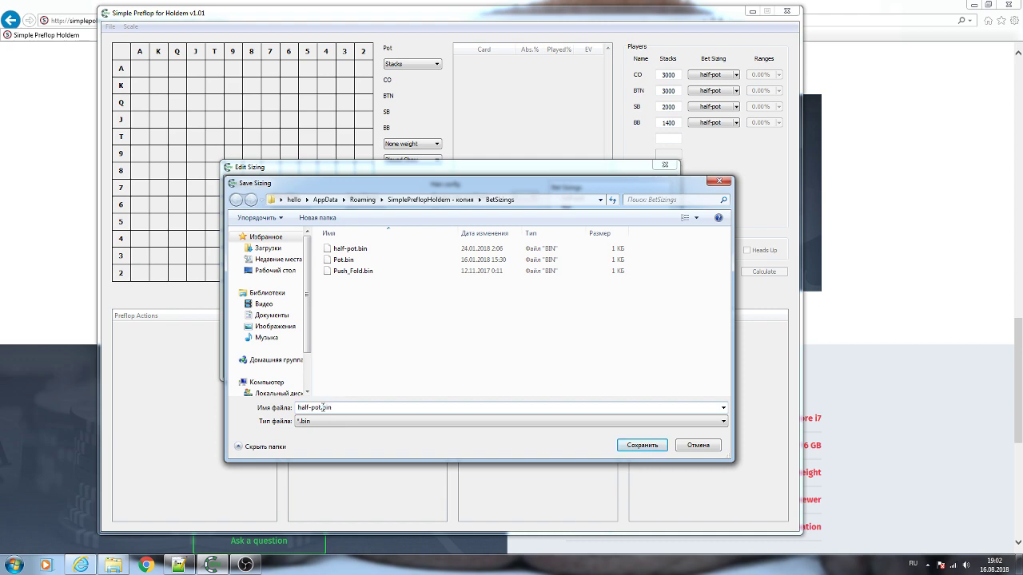
pyautogui.doubleClick(322, 408)
pyautogui.write('eyb')
pyautogui.press('BackSpace')
pyautogui.press('BackSpace')
pyautogui.press('BackSpace')
pyautogui.hotkey('alt', 'shift')
pyautogui.write('test')
pyautogui.click(640, 445)
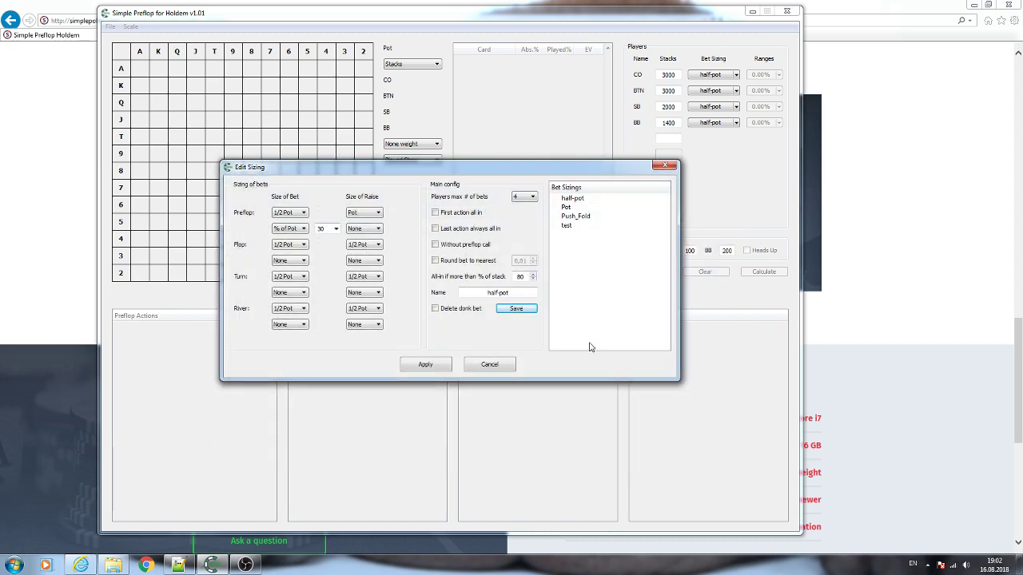
pyautogui.click(566, 226)
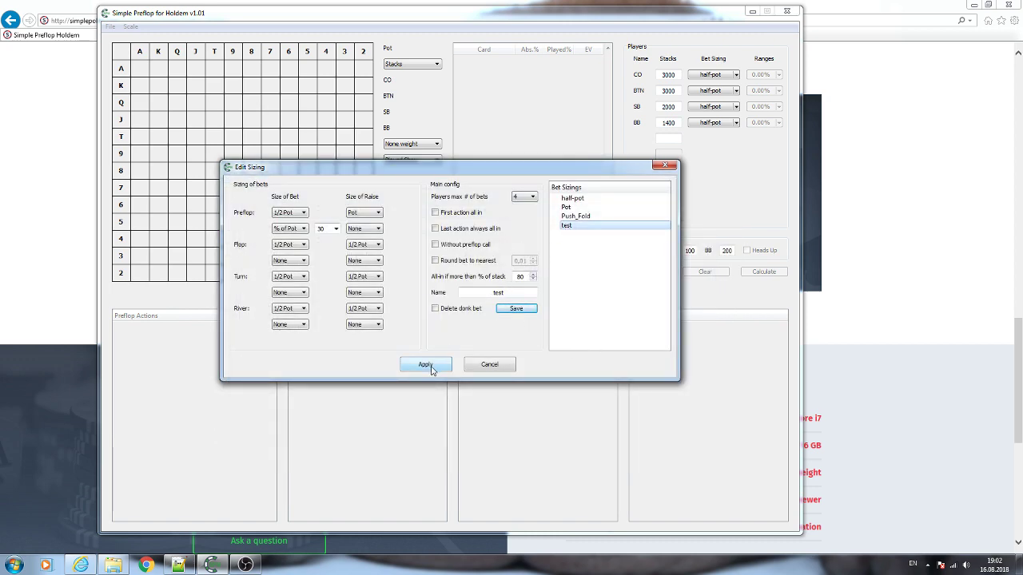
pyautogui.click(423, 365)
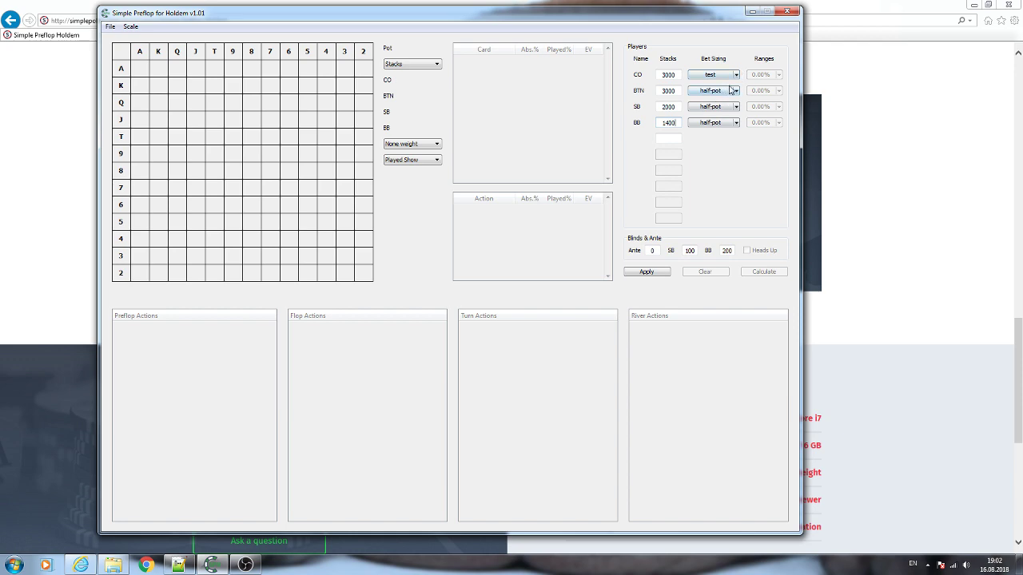
pyautogui.click(734, 90)
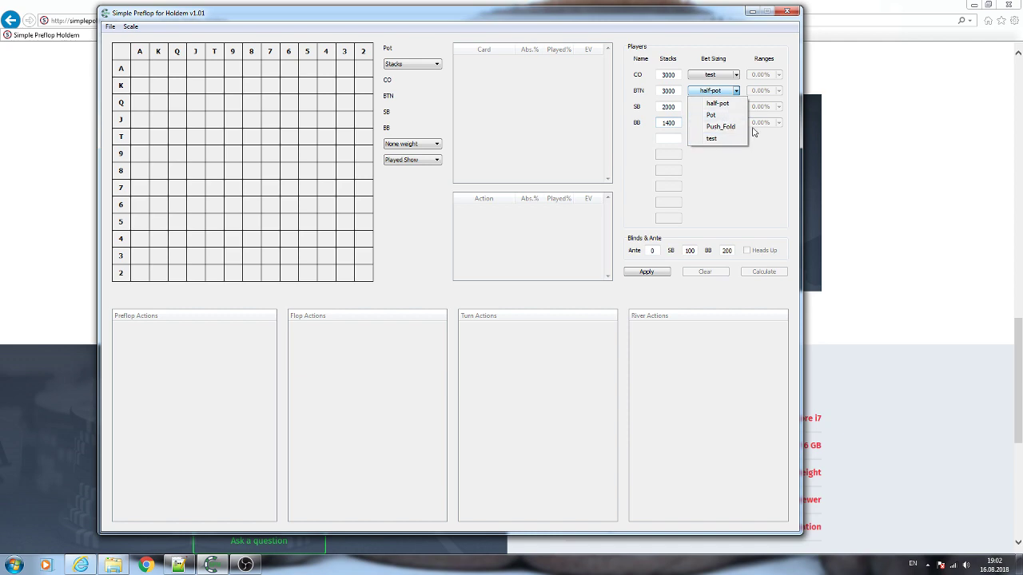
pyautogui.click(756, 172)
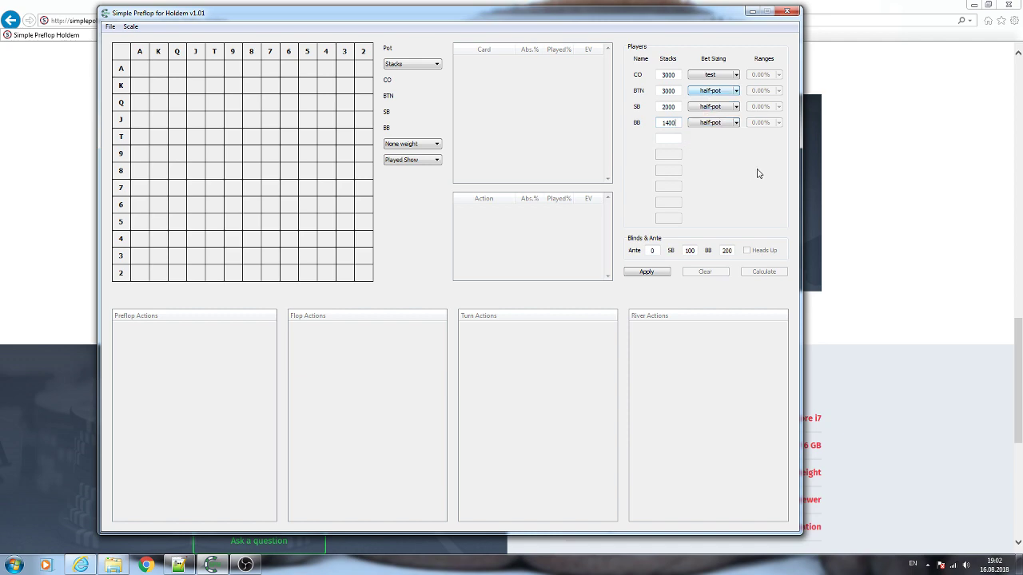
pyautogui.click(696, 253)
pyautogui.click(695, 253)
# - Build the tree with the new stacks and sizings, and inspect the CO Call 200.00 branch spots
pyautogui.click(659, 278)
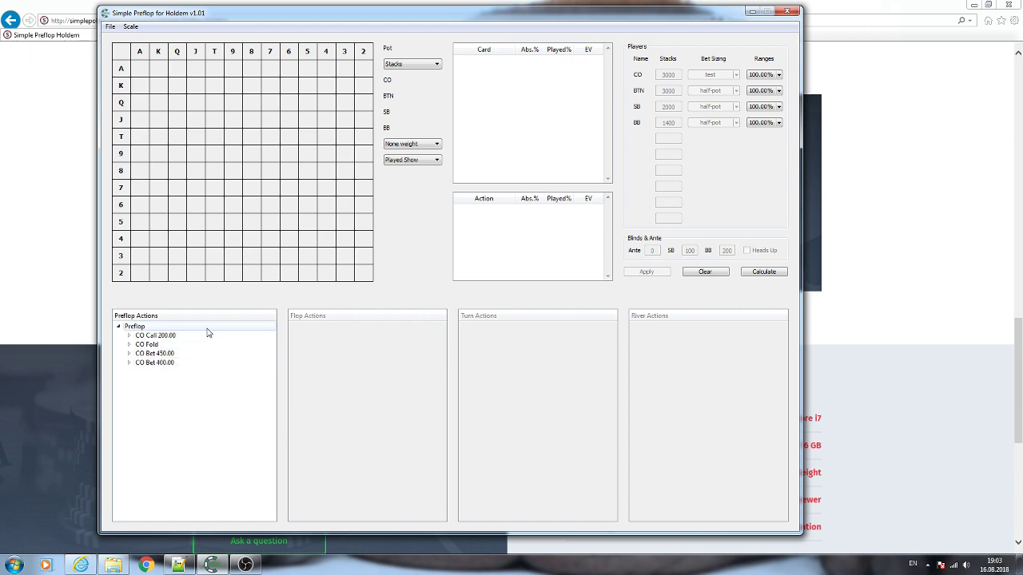
pyautogui.click(129, 335)
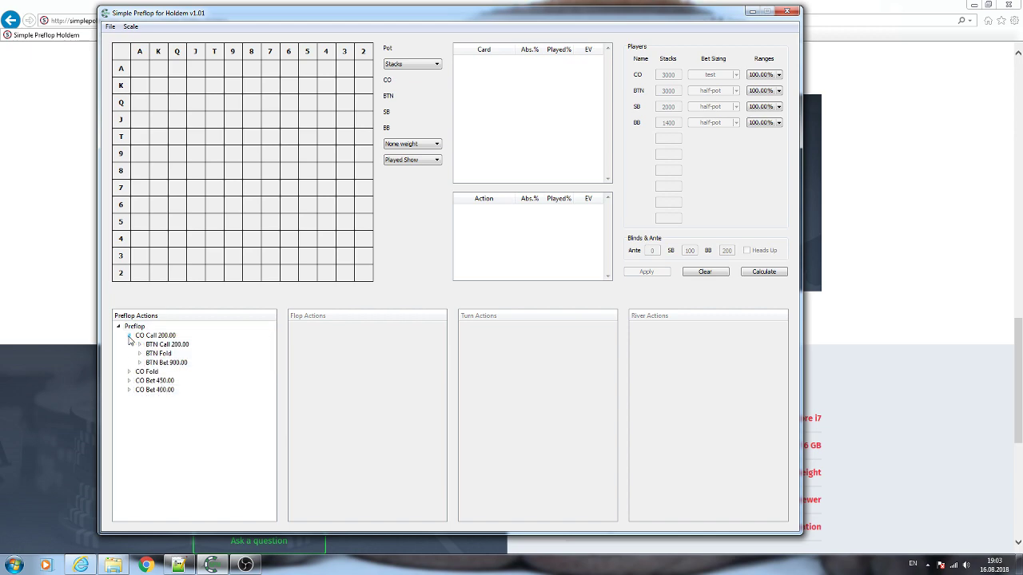
pyautogui.click(139, 345)
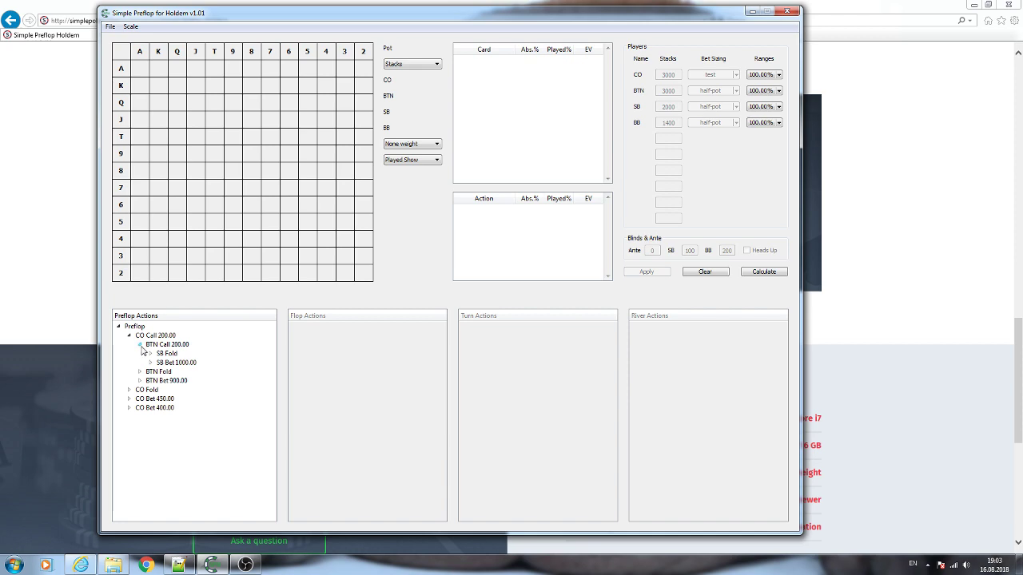
pyautogui.click(140, 345)
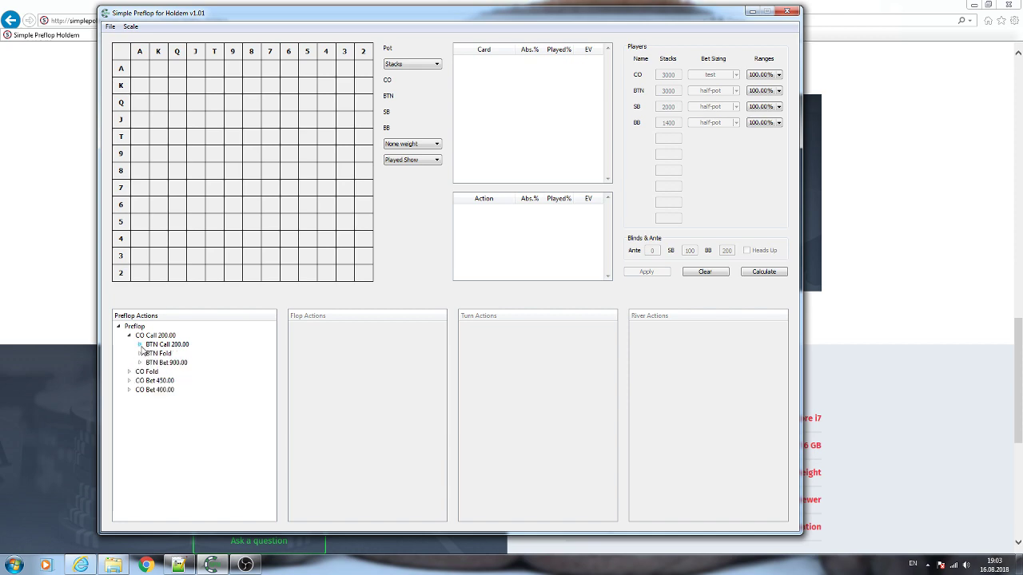
pyautogui.click(194, 354)
pyautogui.click(139, 344)
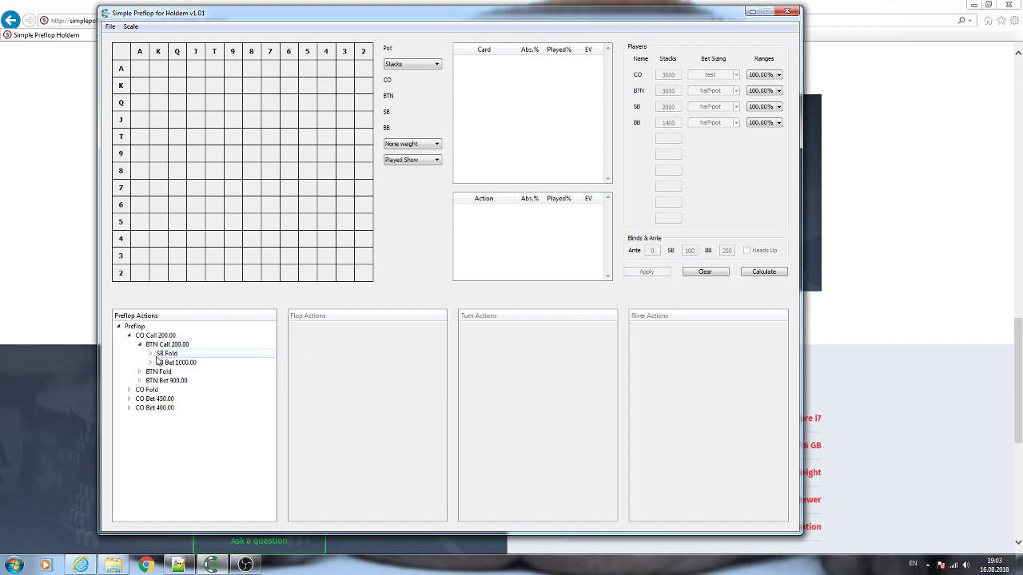
pyautogui.click(150, 353)
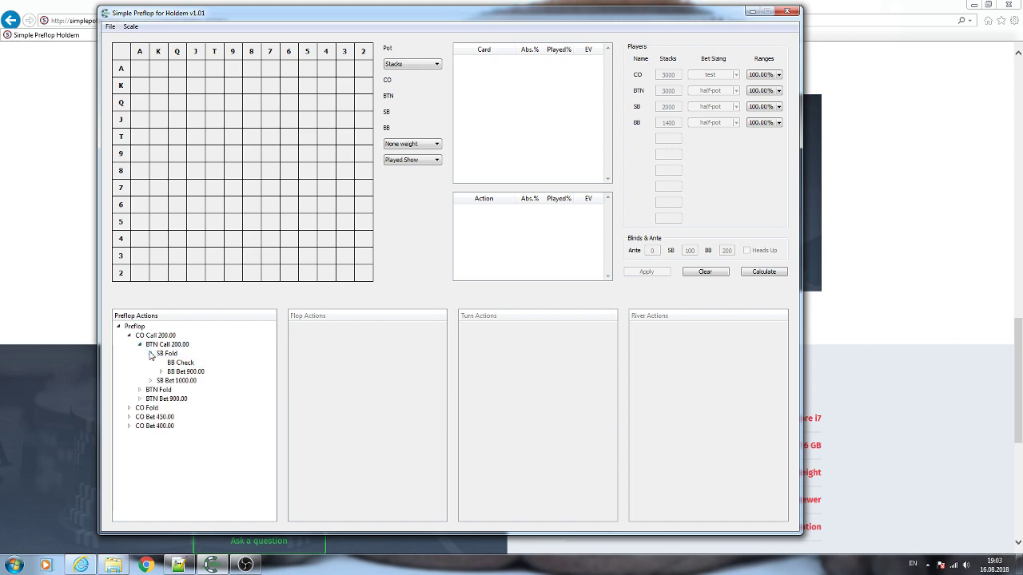
pyautogui.click(140, 345)
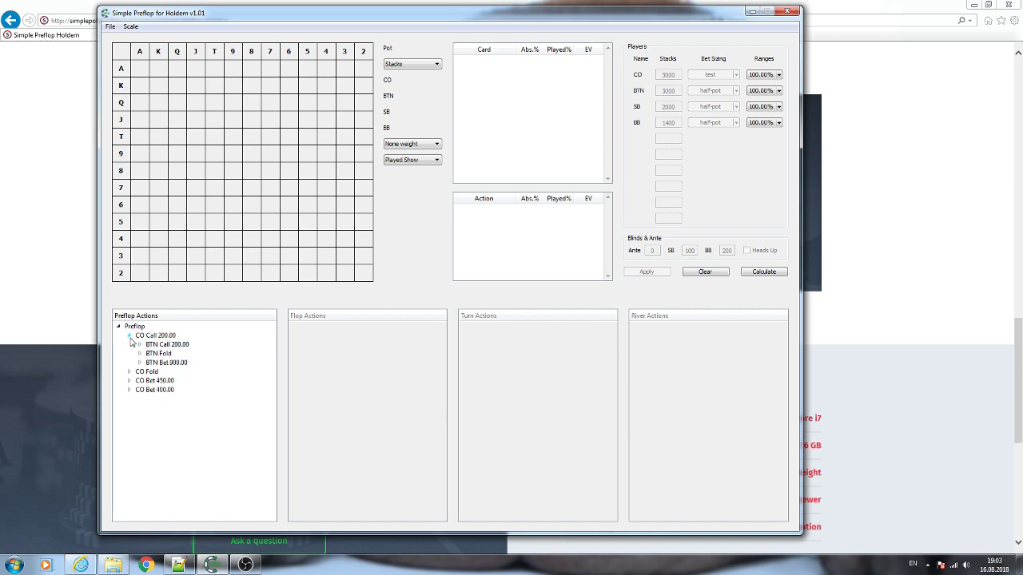
pyautogui.click(130, 335)
# - Expand the CO Bet 450.00, BTN Call 450.00 and SB Call 450.00 branches
pyautogui.click(129, 353)
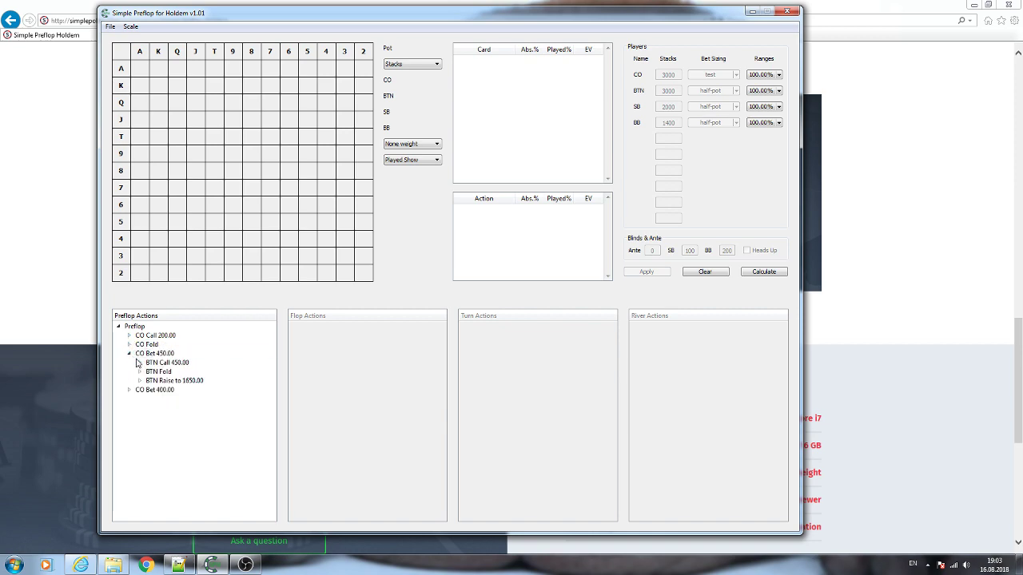
pyautogui.click(140, 363)
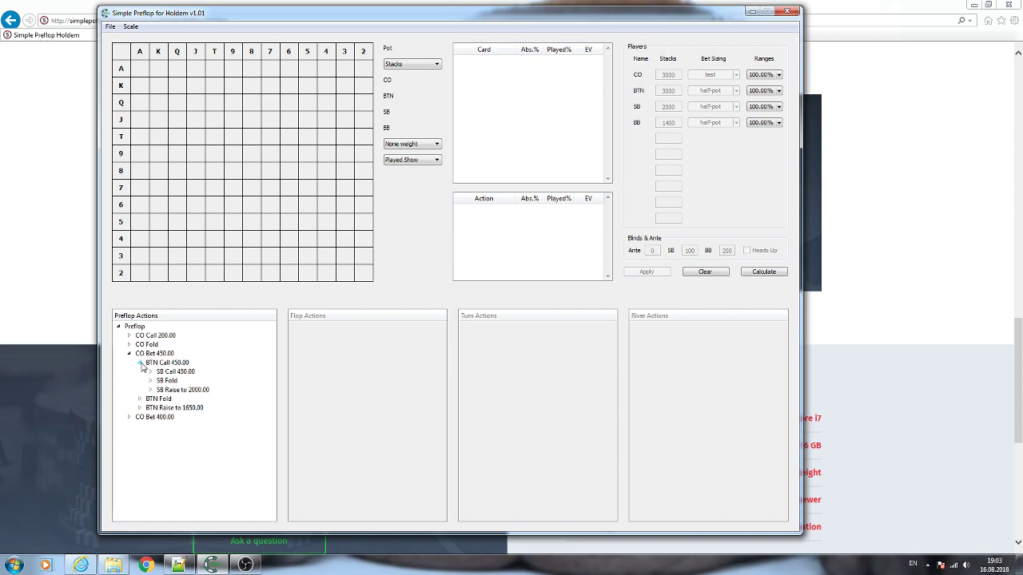
pyautogui.click(150, 373)
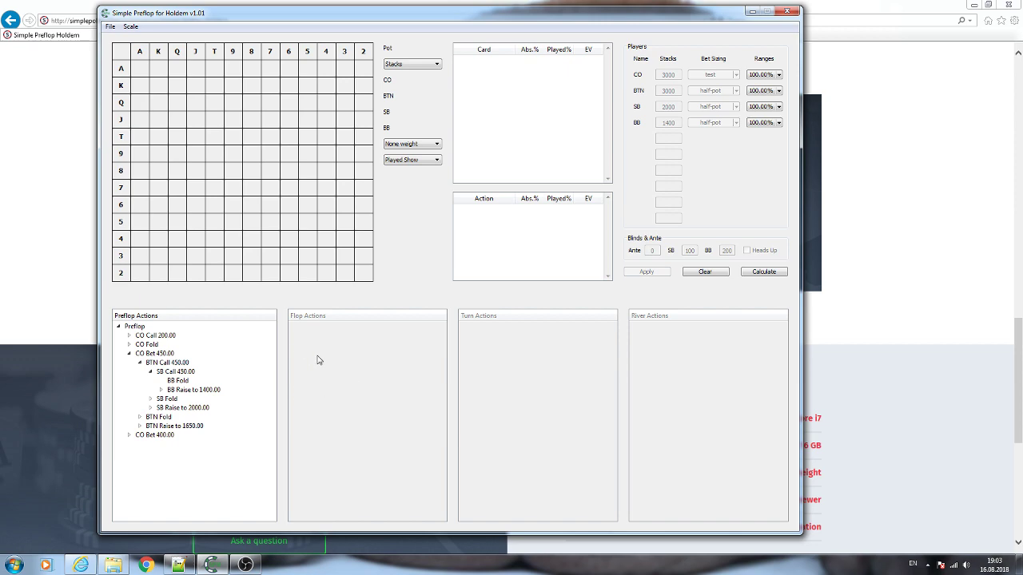
# - Add a BB Call option after SB Call 450.00 and view the resulting spot
pyautogui.rightClick(191, 373)
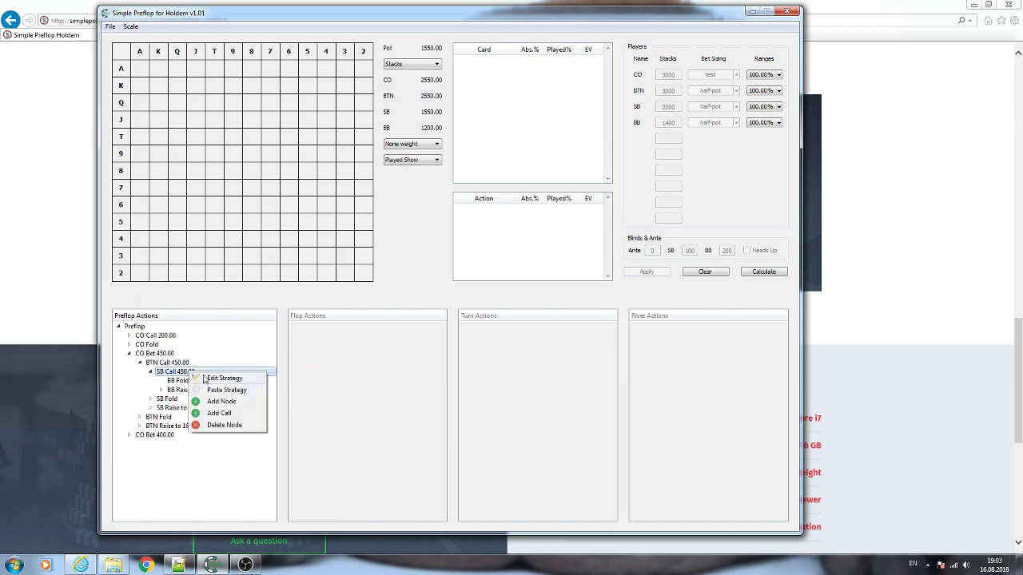
pyautogui.click(221, 401)
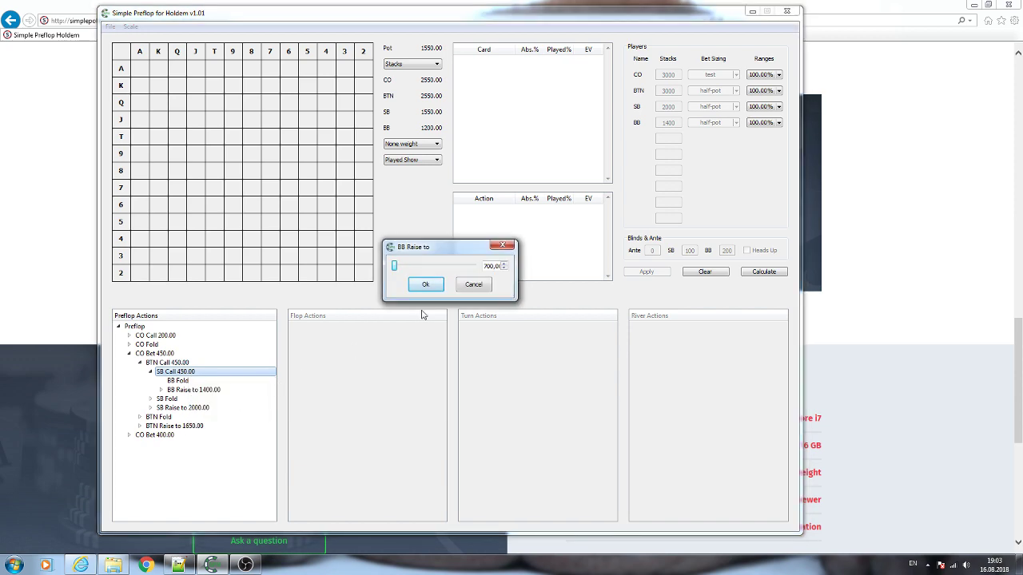
pyautogui.click(470, 285)
pyautogui.rightClick(197, 375)
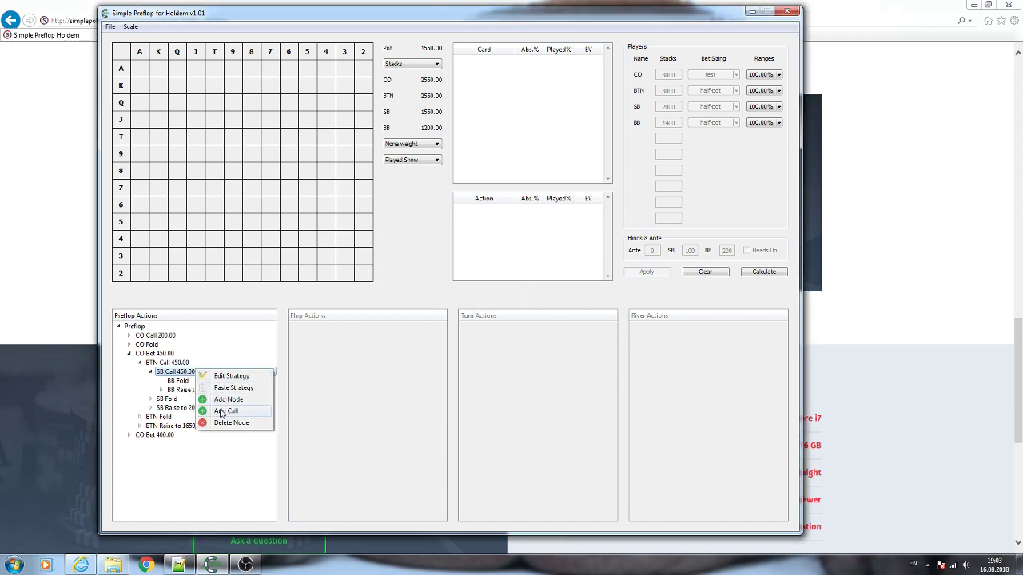
pyautogui.click(227, 412)
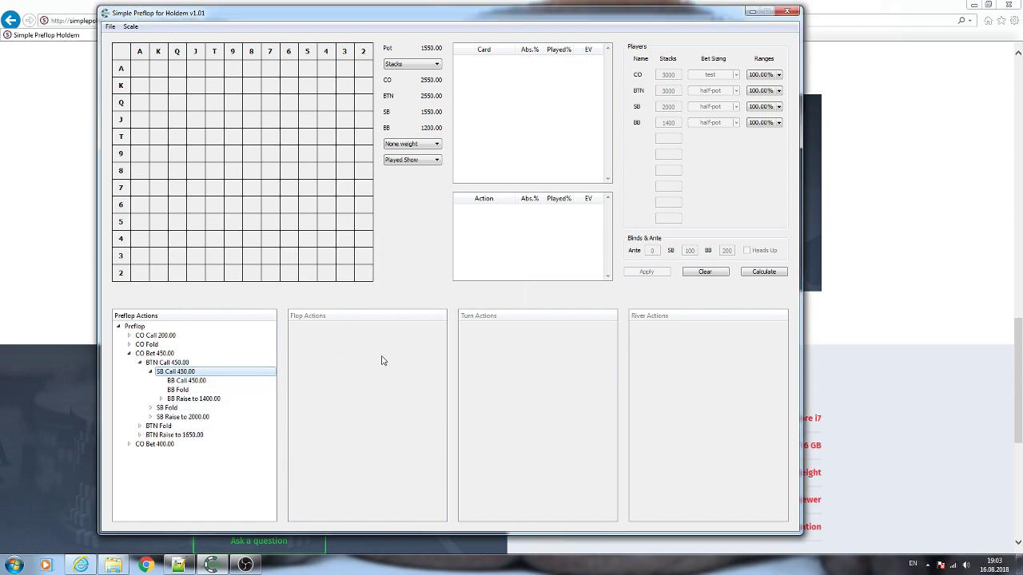
pyautogui.click(231, 383)
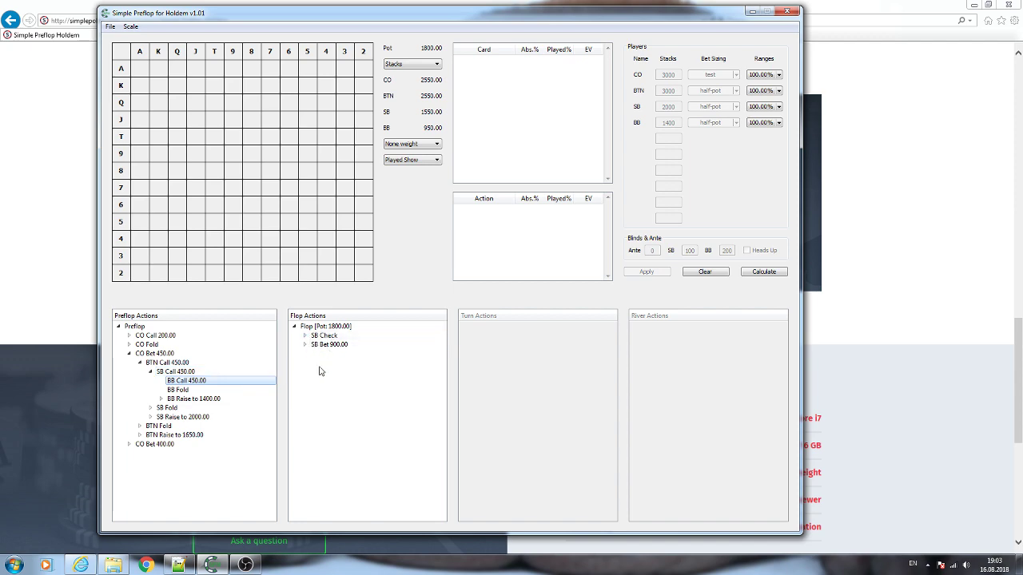
# - Collapse the expanded branches and delete the CO Bet 450.00 node
pyautogui.click(150, 371)
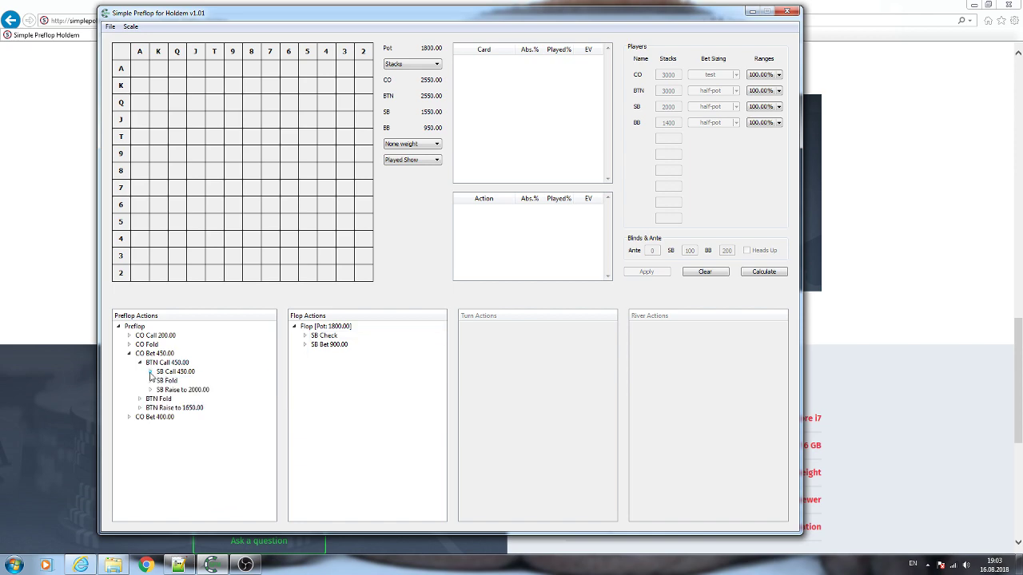
pyautogui.click(140, 362)
pyautogui.click(130, 353)
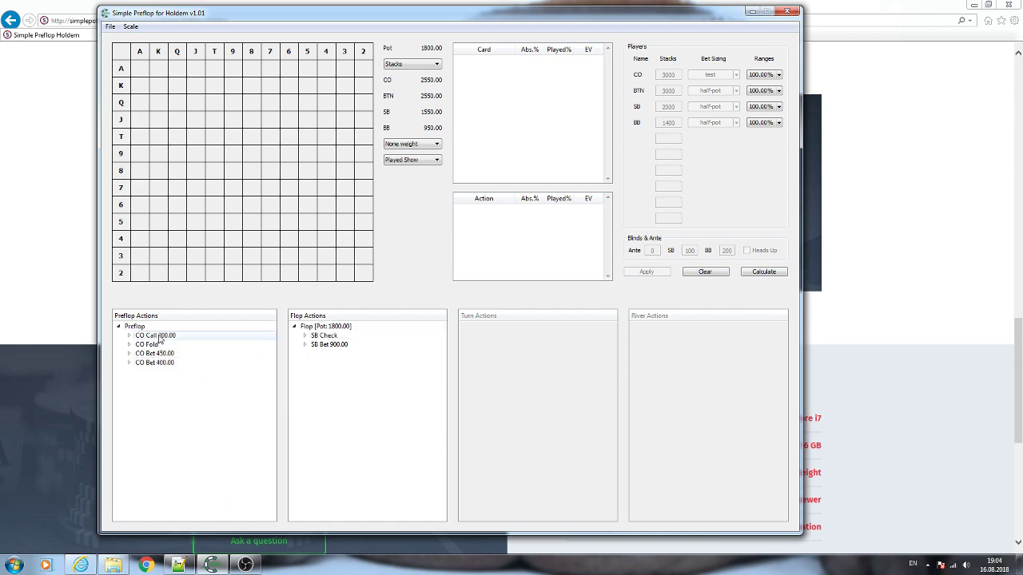
pyautogui.click(131, 335)
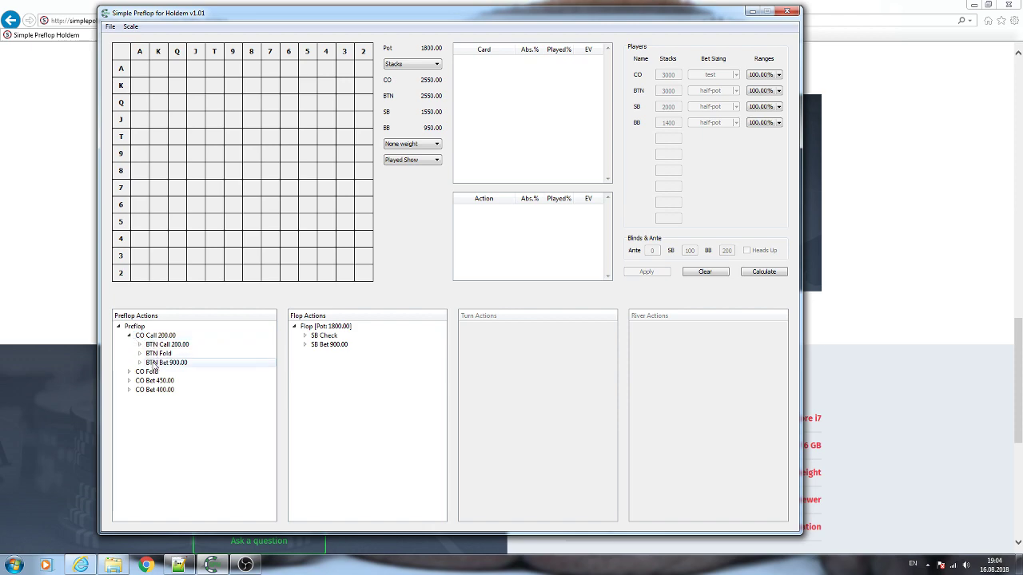
pyautogui.click(129, 372)
pyautogui.click(129, 371)
pyautogui.click(130, 335)
pyautogui.rightClick(155, 353)
pyautogui.click(190, 405)
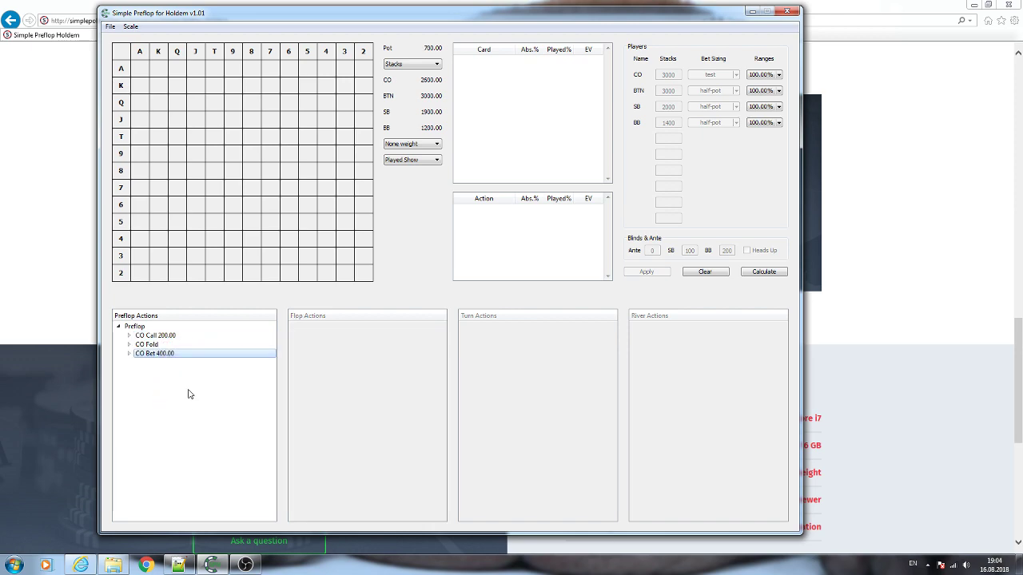
# - Check the Preflop root and the CO Call 200.00 branch after the deletion
pyautogui.click(142, 328)
pyautogui.rightClick(144, 333)
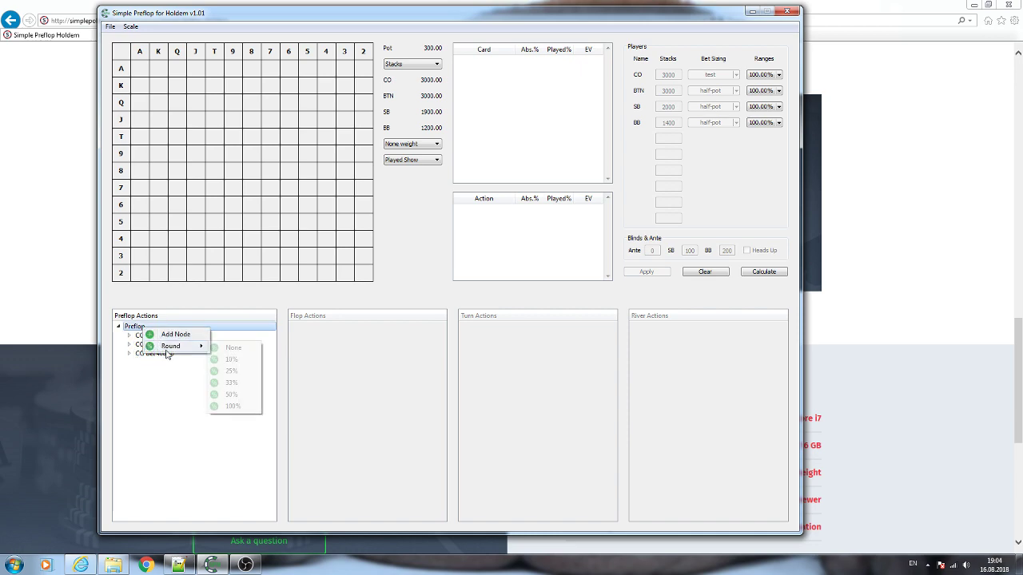
pyautogui.click(212, 382)
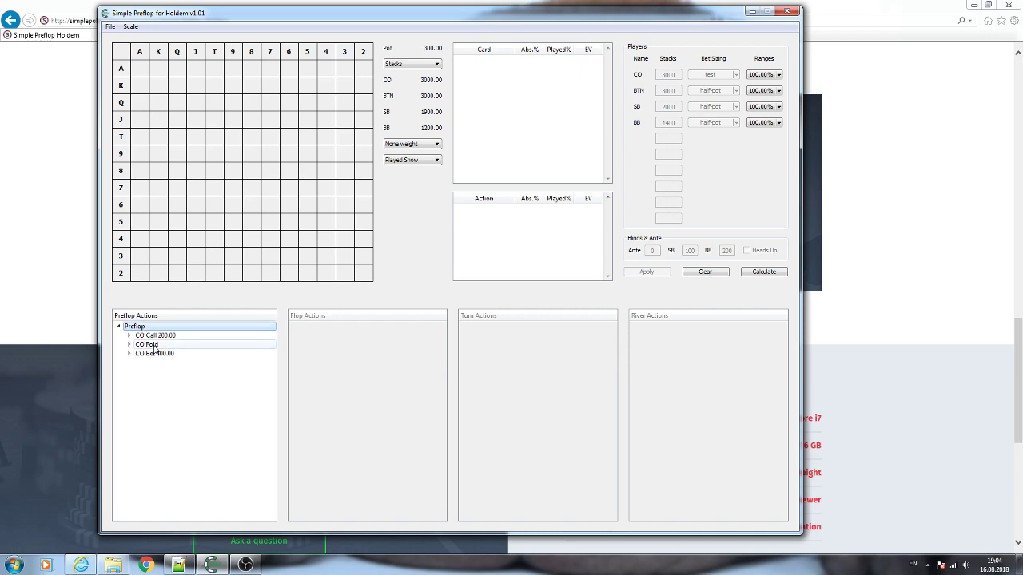
pyautogui.click(129, 335)
pyautogui.click(130, 335)
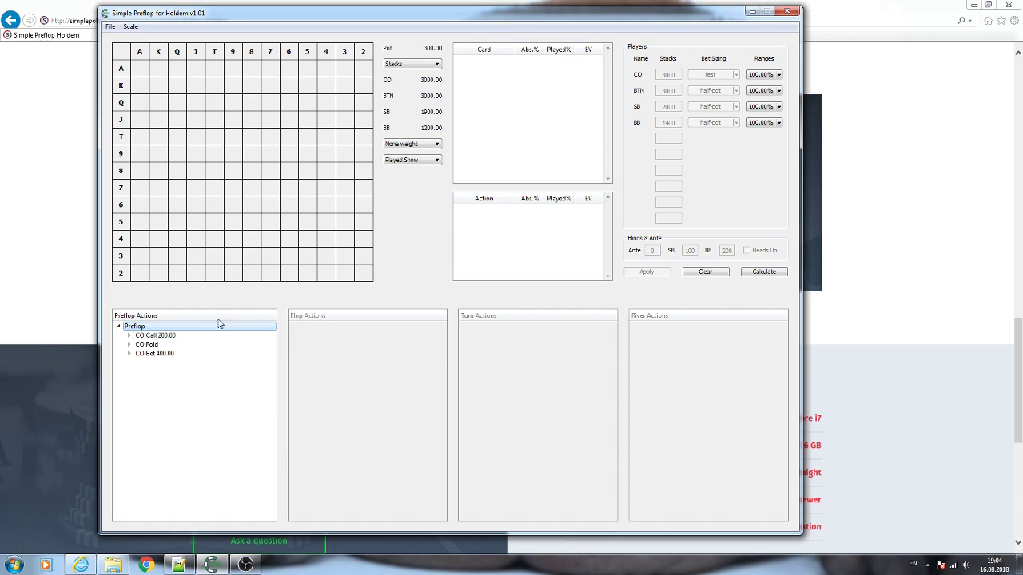
pyautogui.click(764, 272)
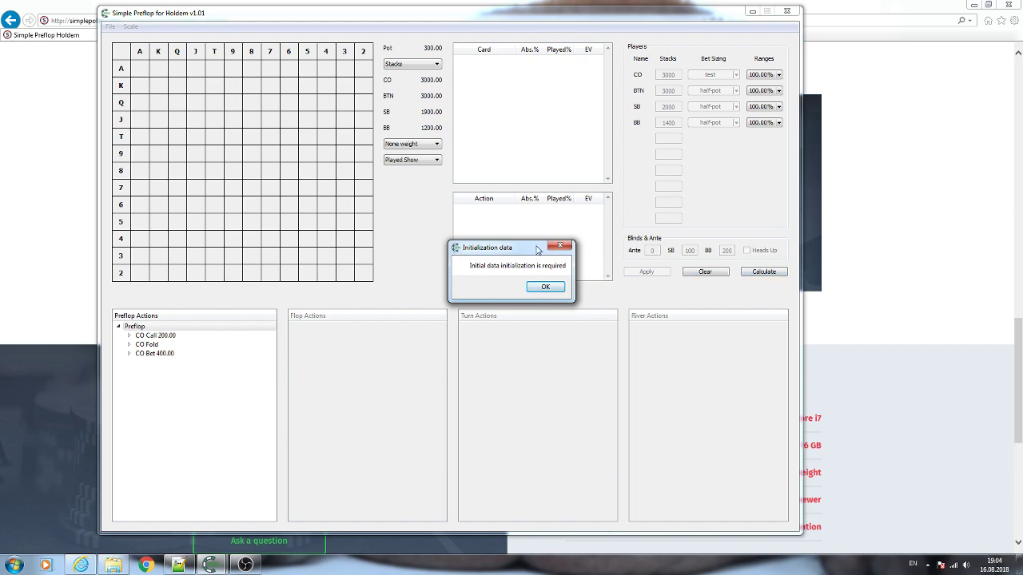
pyautogui.moveTo(537, 250); pyautogui.dragTo(480, 276)
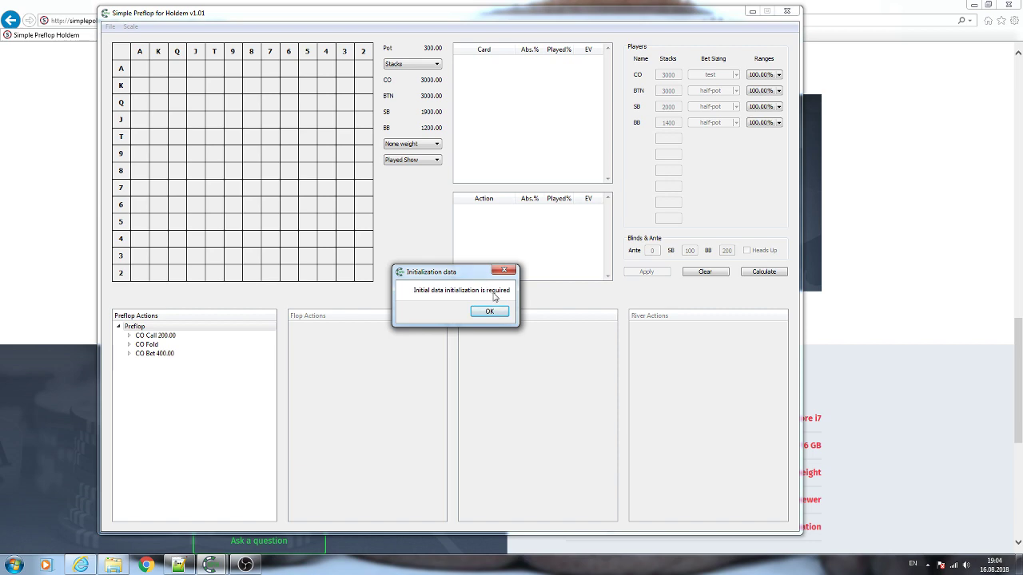
pyautogui.click(489, 311)
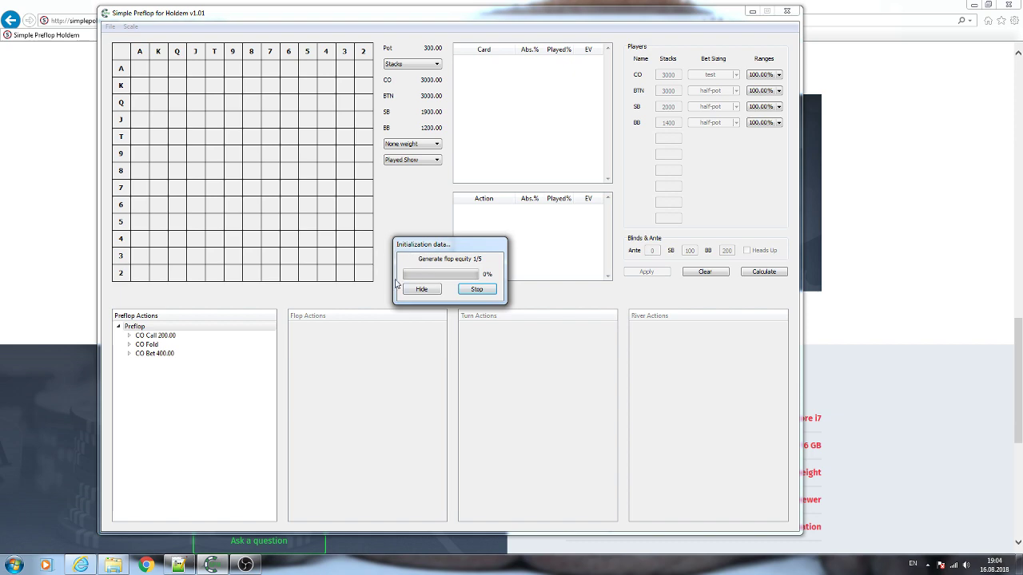
pyautogui.click(479, 290)
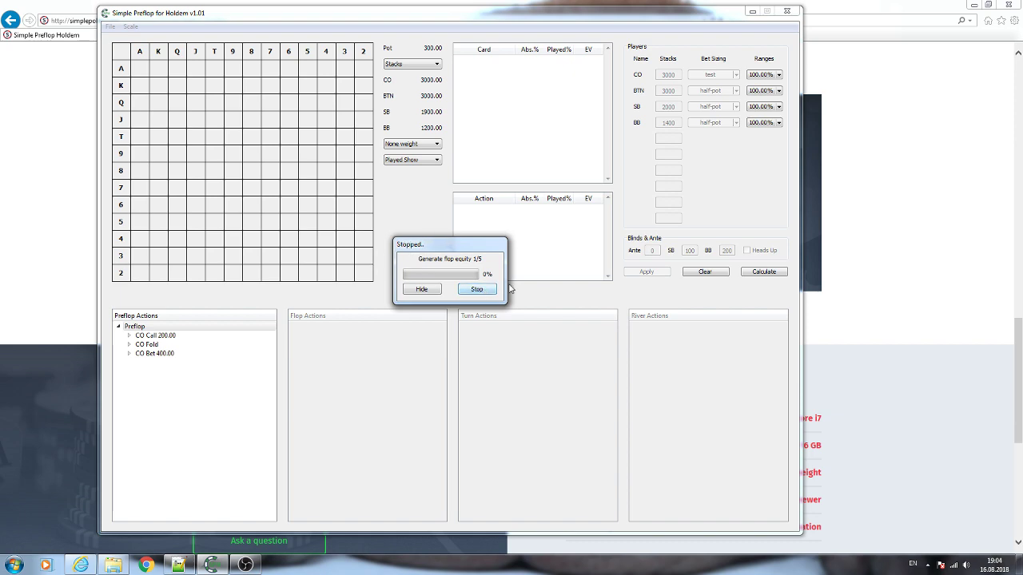
pyautogui.click(538, 287)
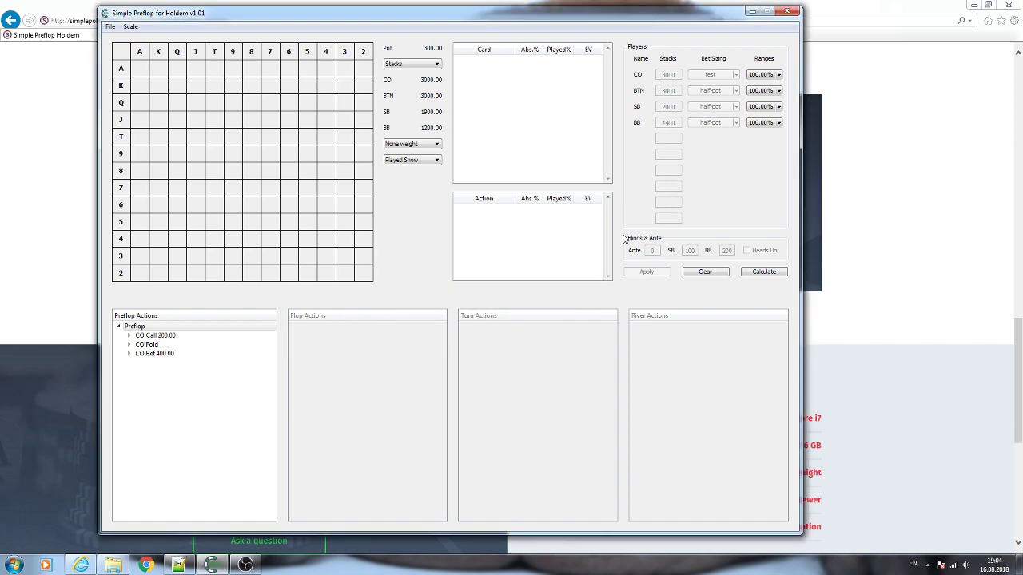
# - Close Simple Preflop for Holdem and select SimplePreflopHoldem.exe in its AppData program folder
pyautogui.click(787, 11)
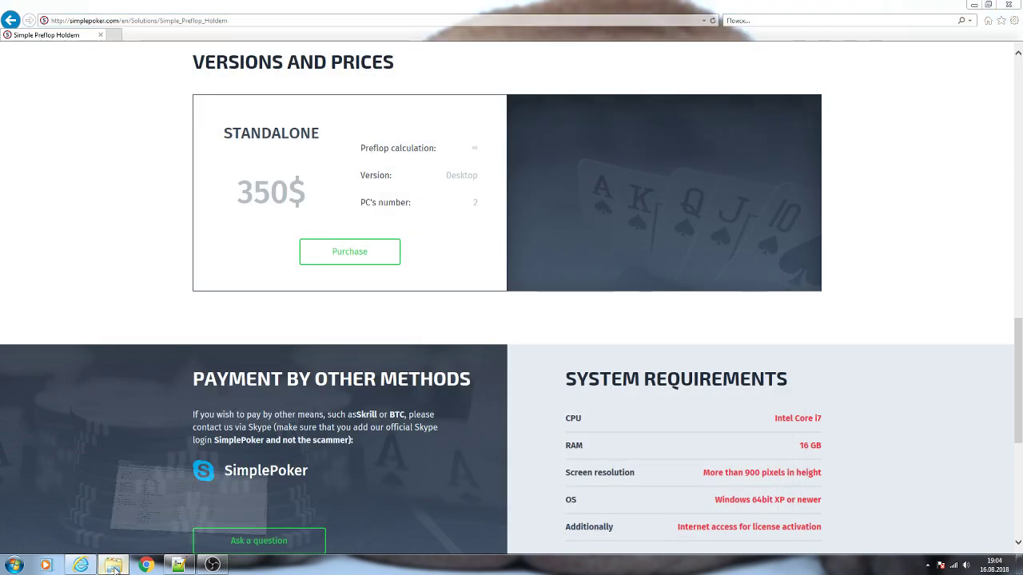
pyautogui.click(112, 565)
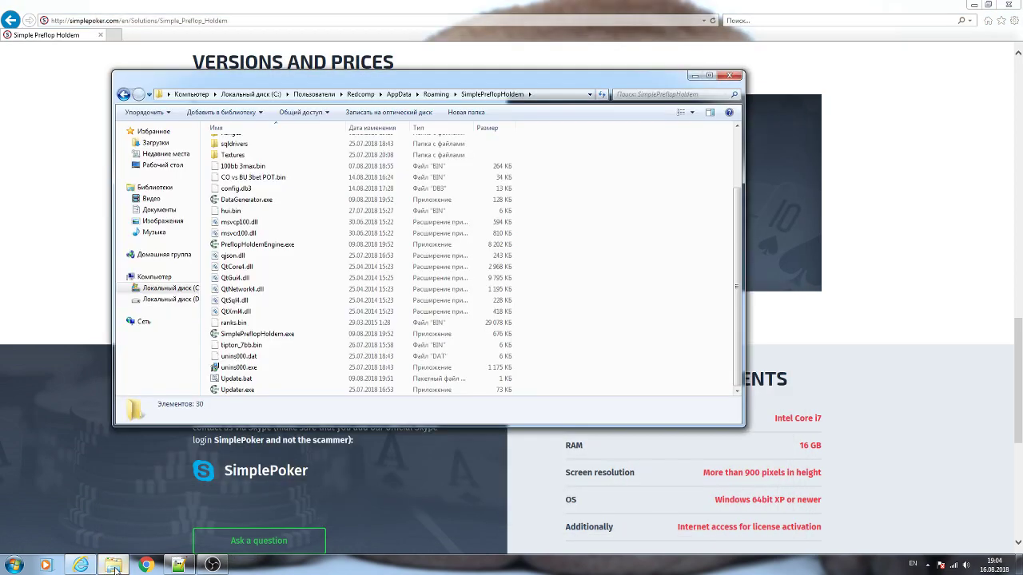
pyautogui.click(290, 339)
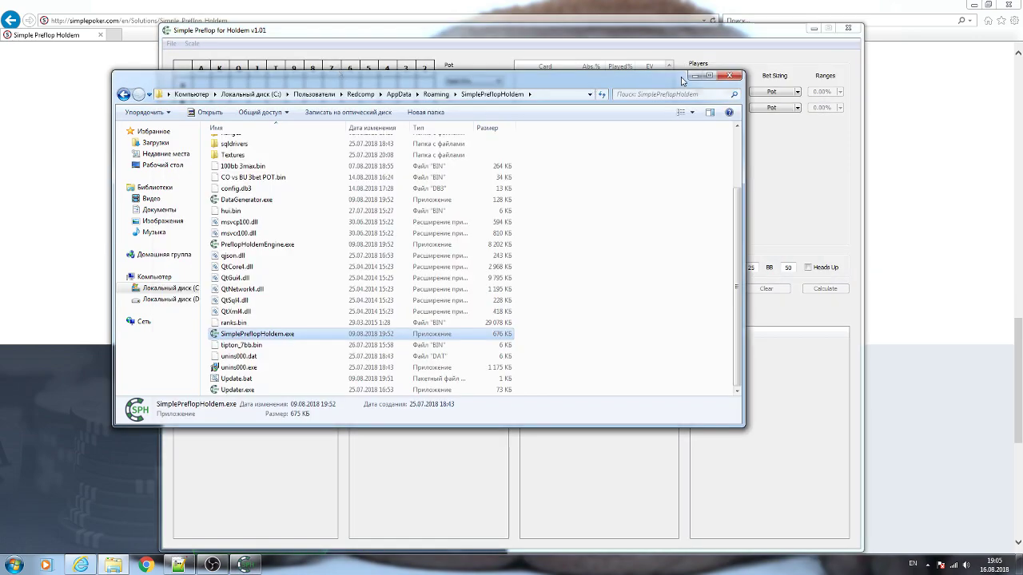
# - Set the blinds to 50/100, give SB half-pot bet sizing, and apply the tree
pyautogui.click(692, 76)
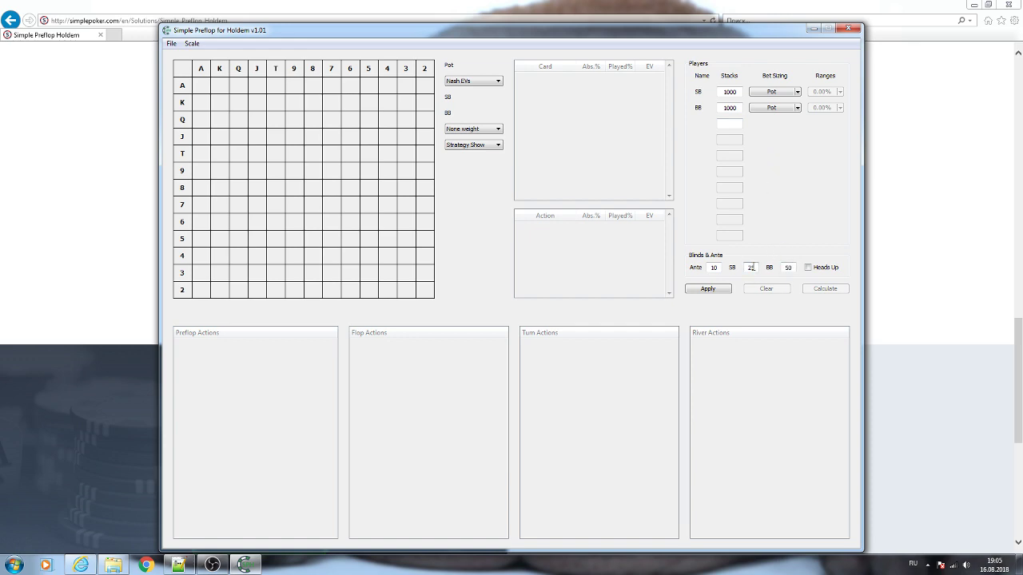
pyautogui.click(742, 270)
pyautogui.write('50')
pyautogui.write('0')
pyautogui.click(797, 92)
pyautogui.click(795, 104)
pyautogui.click(717, 292)
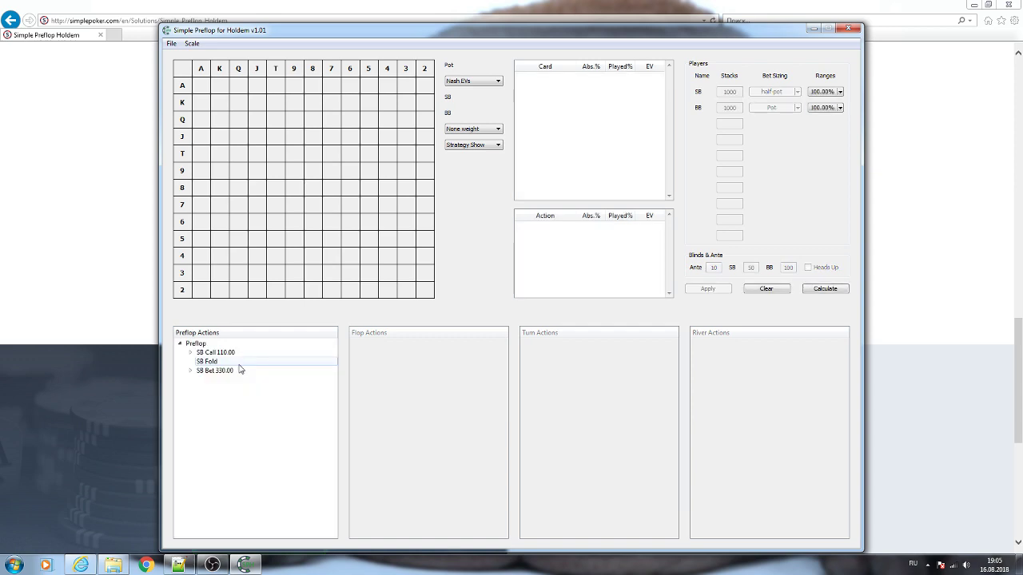
pyautogui.click(816, 291)
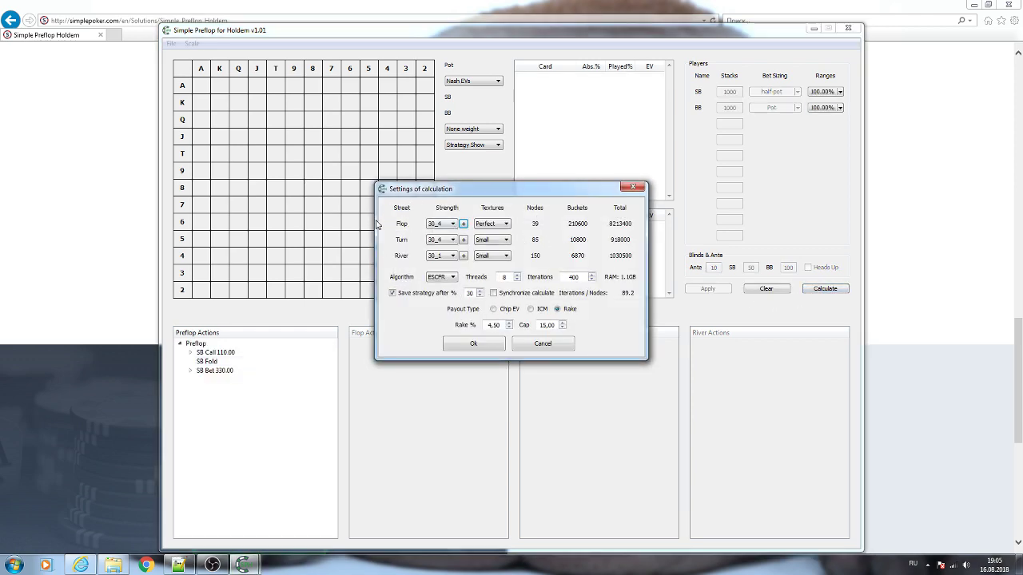
pyautogui.moveTo(484, 193); pyautogui.dragTo(480, 217)
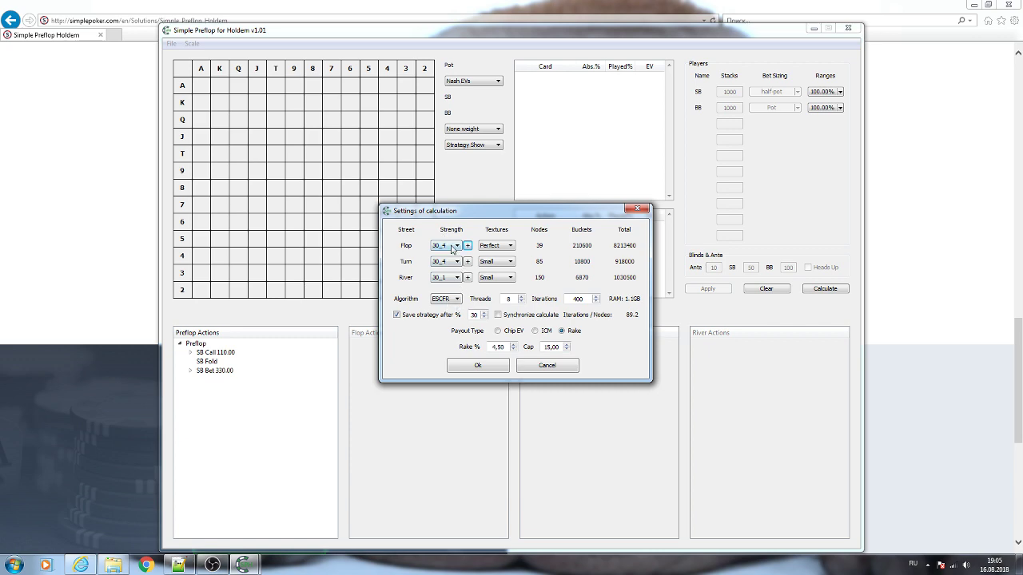
pyautogui.click(452, 247)
pyautogui.click(453, 248)
pyautogui.click(468, 246)
# - Set the flop textures to Perfect
pyautogui.click(510, 247)
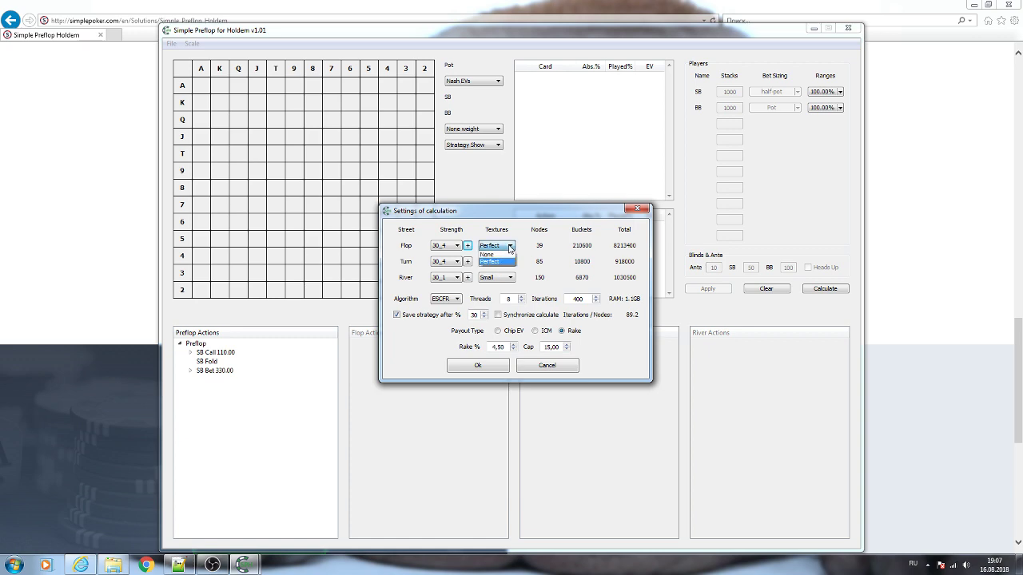
pyautogui.click(486, 254)
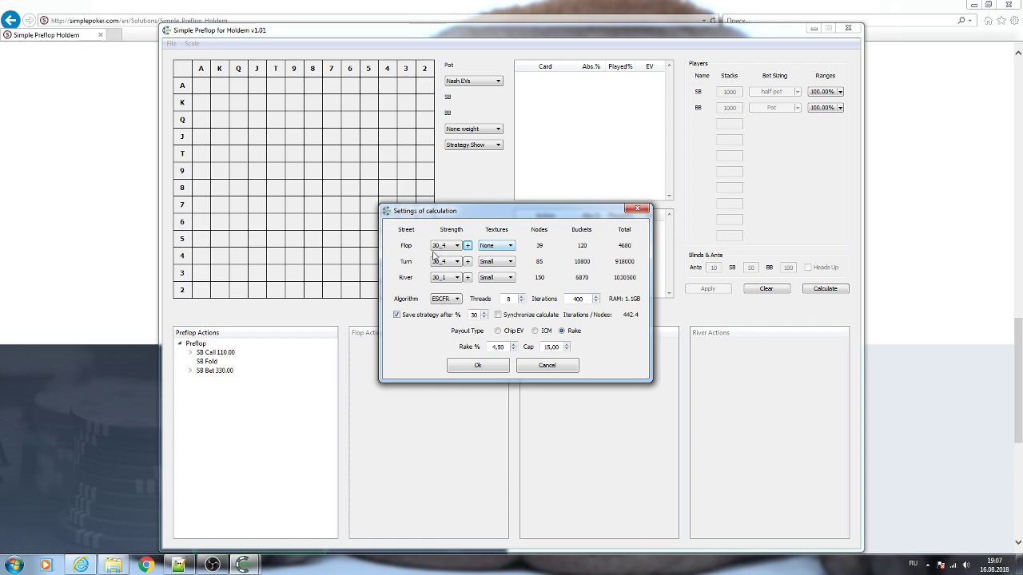
pyautogui.click(494, 245)
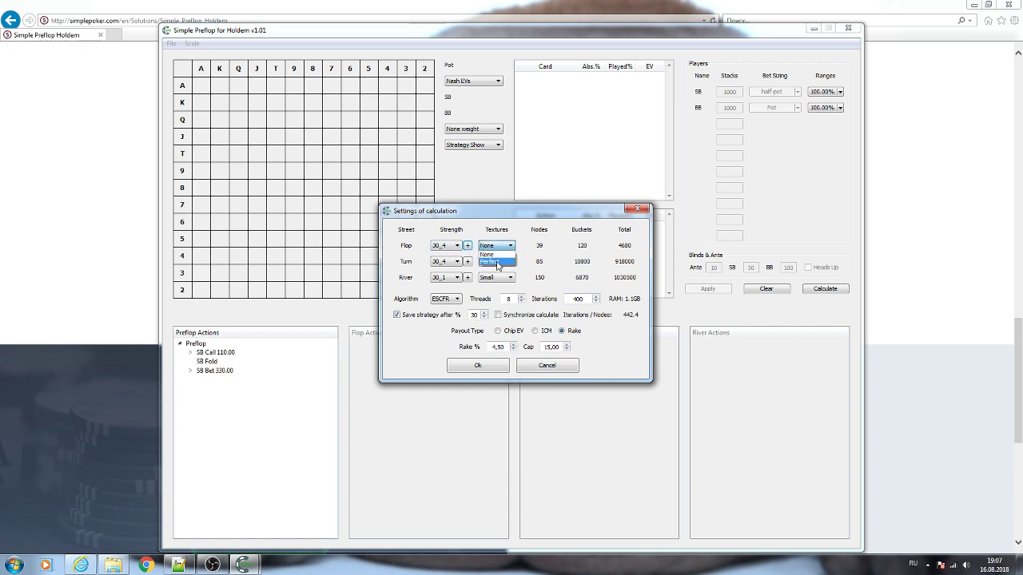
pyautogui.click(497, 265)
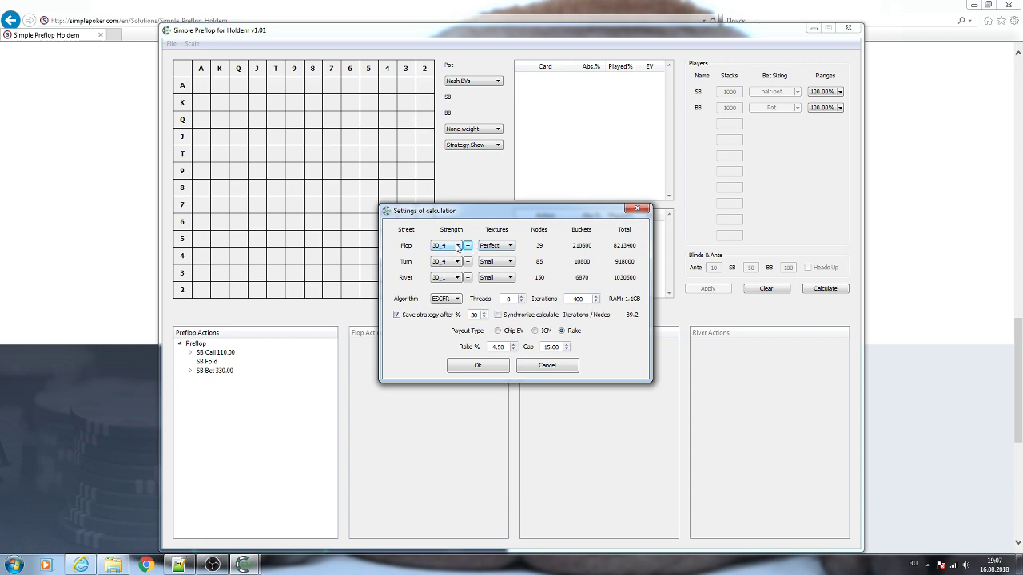
# - Try Perfect, None and Large options for the turn and river textures
pyautogui.click(499, 262)
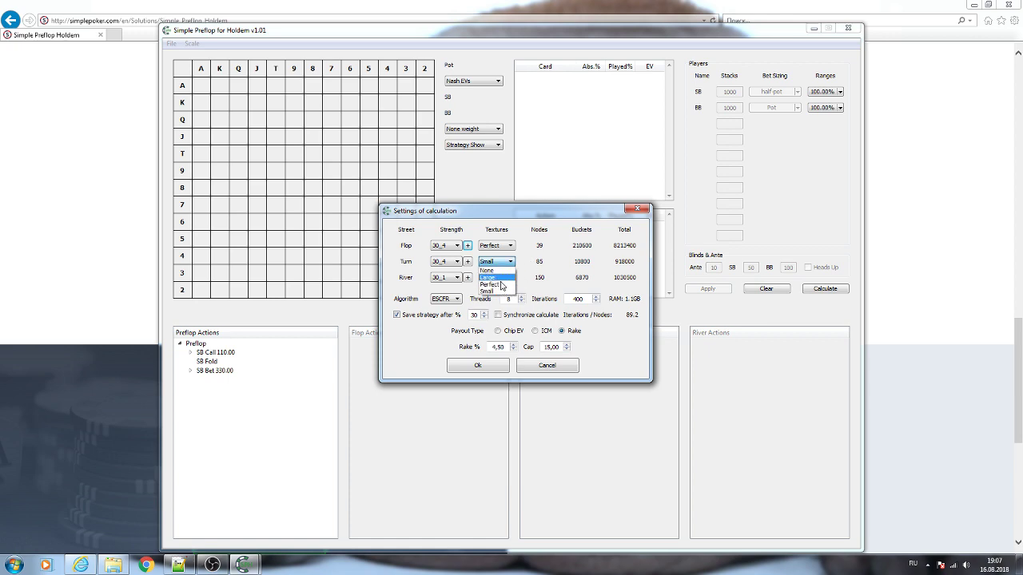
pyautogui.click(502, 285)
pyautogui.click(507, 278)
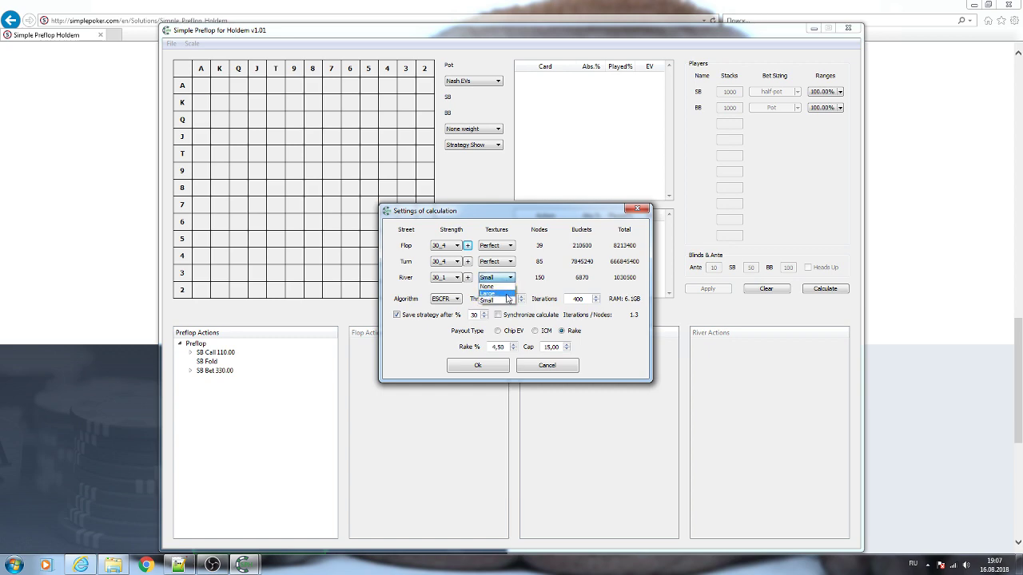
pyautogui.click(507, 294)
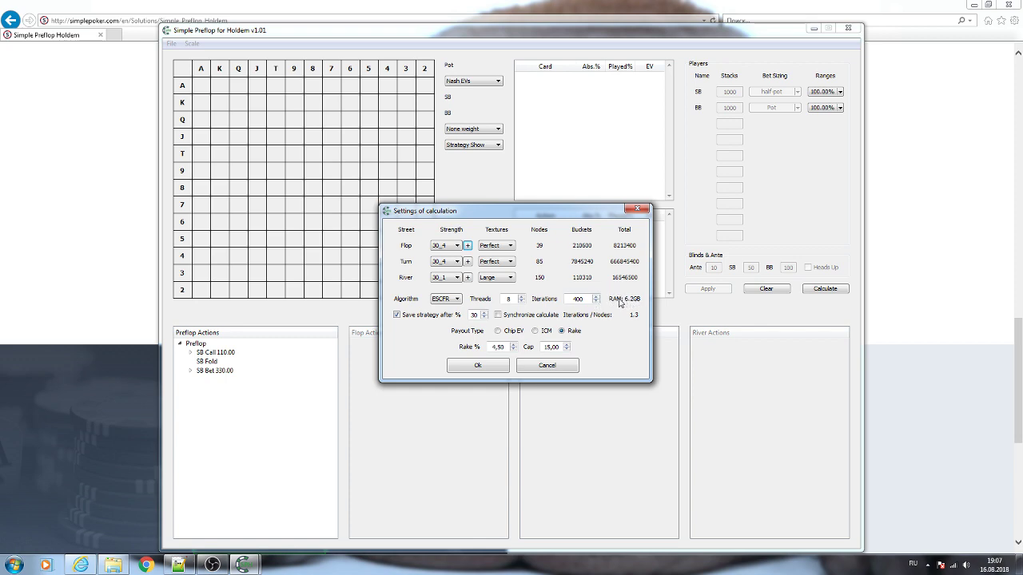
pyautogui.click(502, 247)
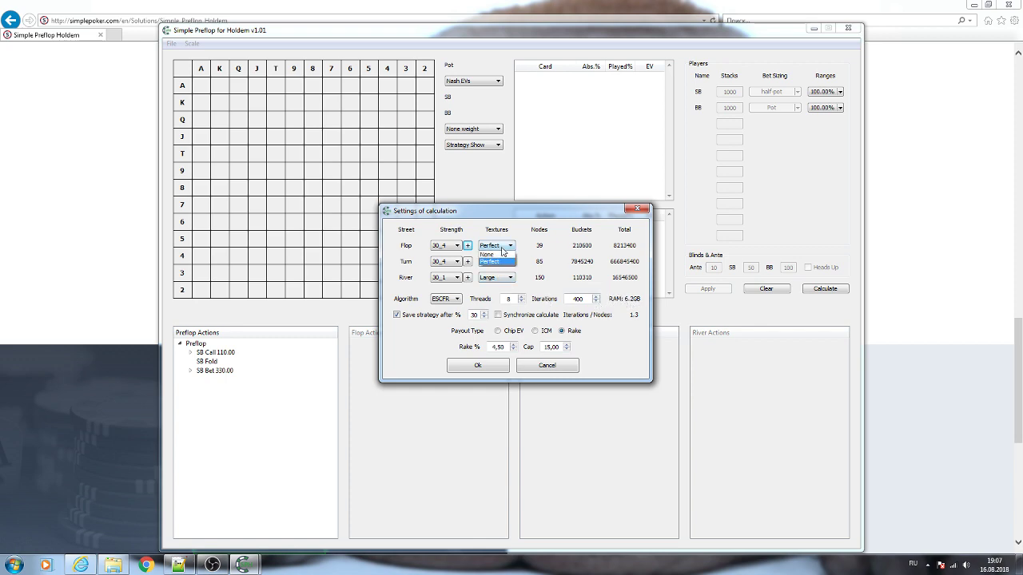
pyautogui.click(496, 278)
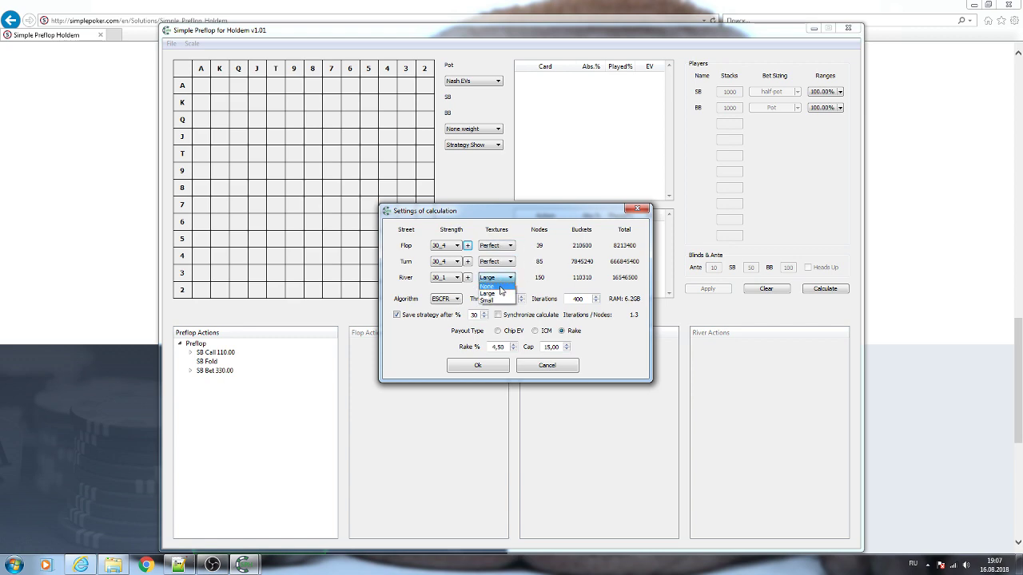
pyautogui.click(500, 287)
pyautogui.click(495, 261)
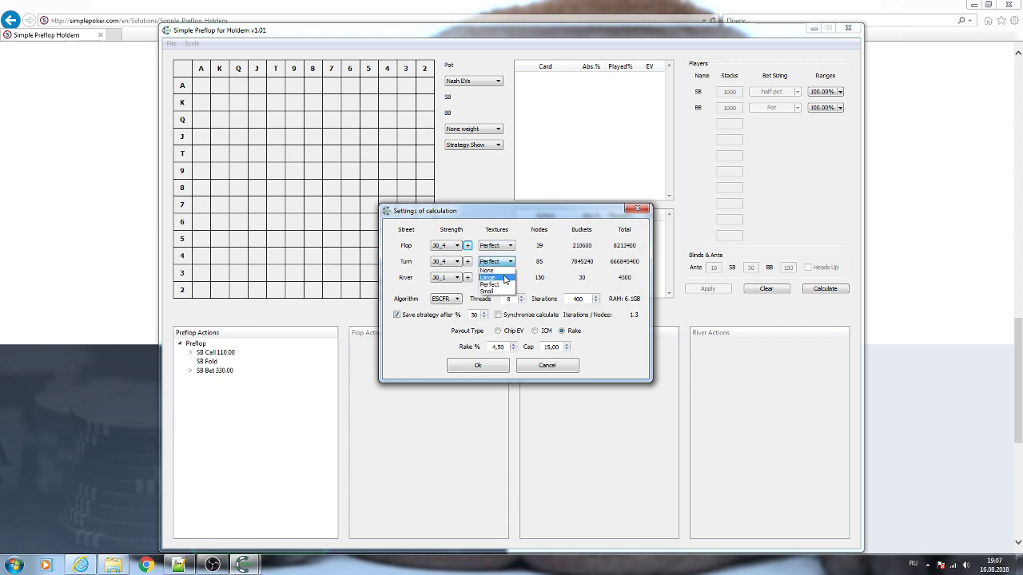
pyautogui.click(500, 271)
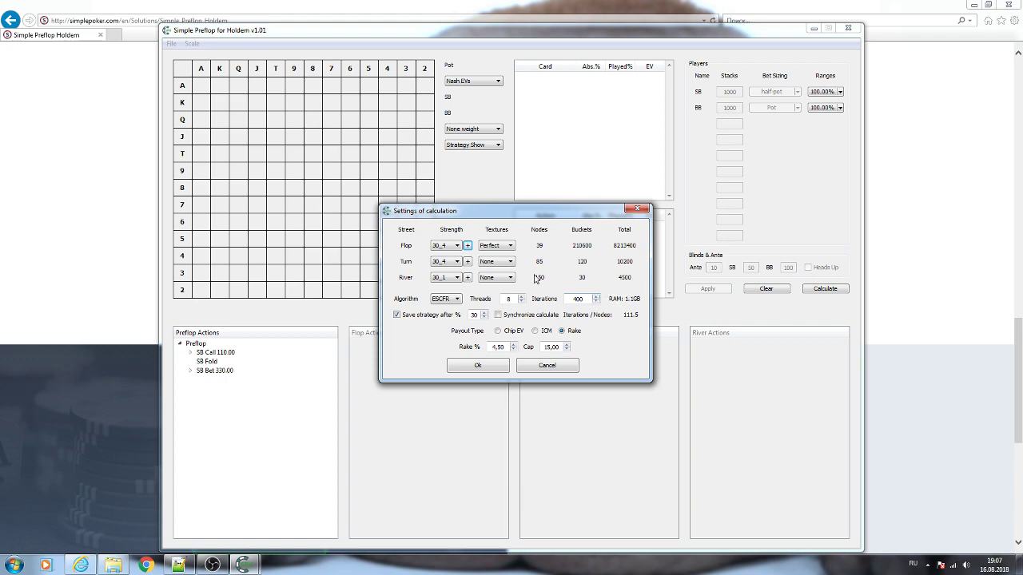
pyautogui.click(504, 264)
pyautogui.click(504, 284)
pyautogui.click(507, 279)
pyautogui.click(508, 294)
# - Return the river and turn textures to Small, keeping the flop textures at Perfect
pyautogui.click(511, 280)
pyautogui.click(506, 294)
pyautogui.click(505, 280)
pyautogui.click(503, 300)
pyautogui.click(505, 261)
pyautogui.click(504, 292)
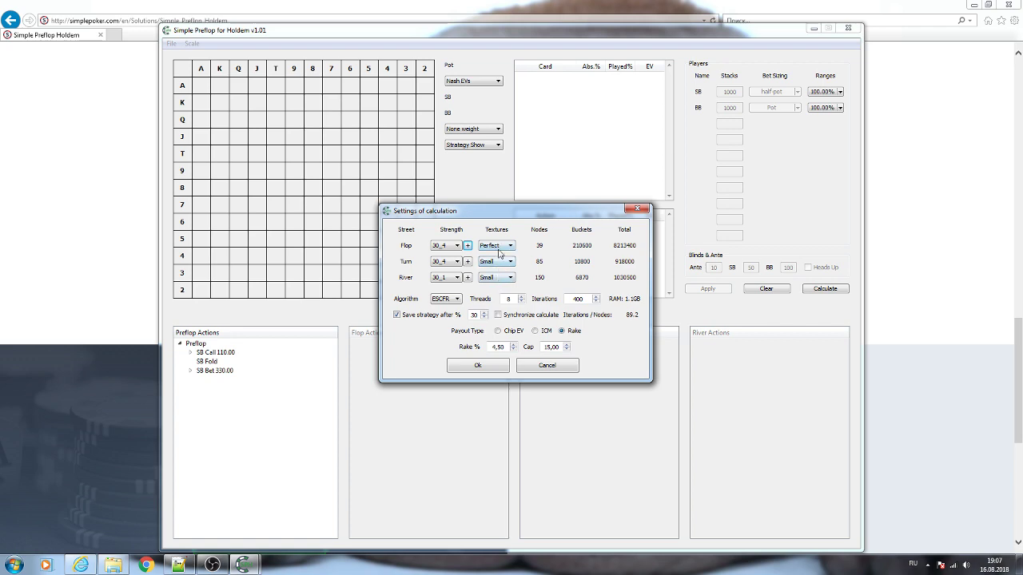
pyautogui.click(501, 246)
pyautogui.click(501, 262)
pyautogui.click(439, 301)
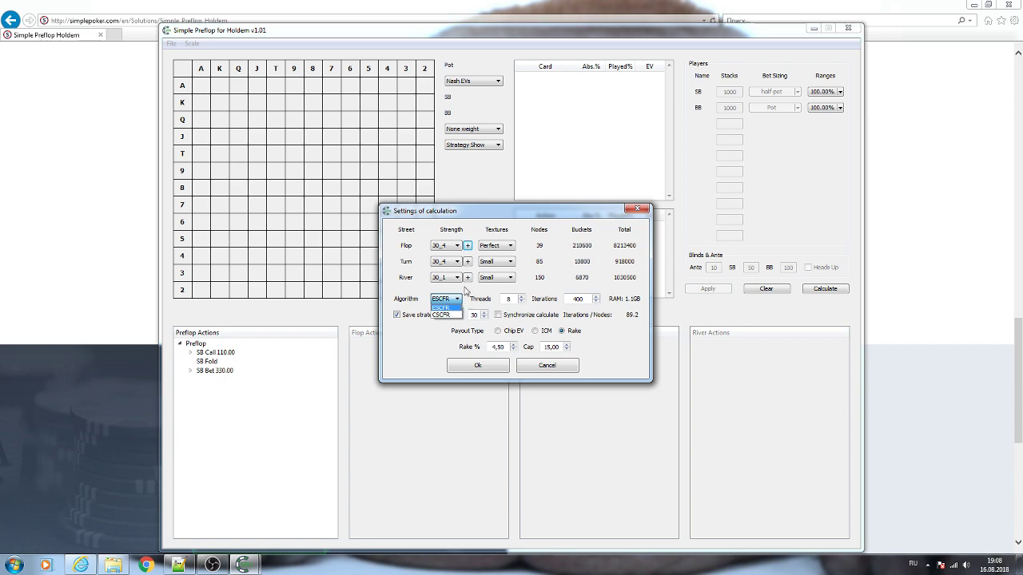
pyautogui.click(468, 293)
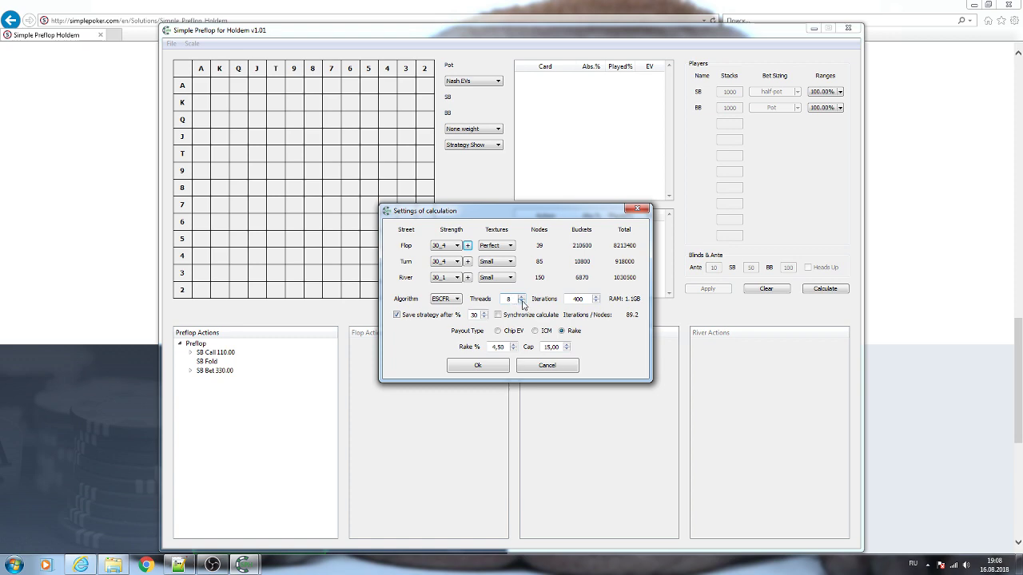
# - Set threads to 7 and iterations to 500
pyautogui.click(521, 302)
pyautogui.scroll(1, 578, 299)
# - Keep Save strategy after % enabled and set its interval to 10%
pyautogui.click(397, 315)
pyautogui.click(403, 318)
pyautogui.write('40')
# - Try the ICM and Rake payout types, then settle on Chip EV
pyautogui.click(499, 332)
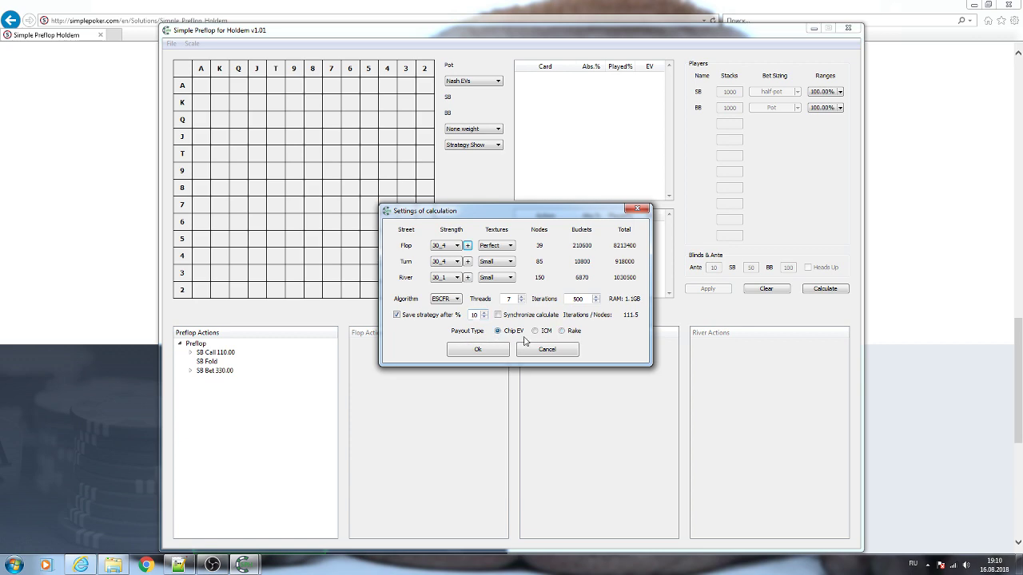
pyautogui.click(535, 331)
pyautogui.click(561, 331)
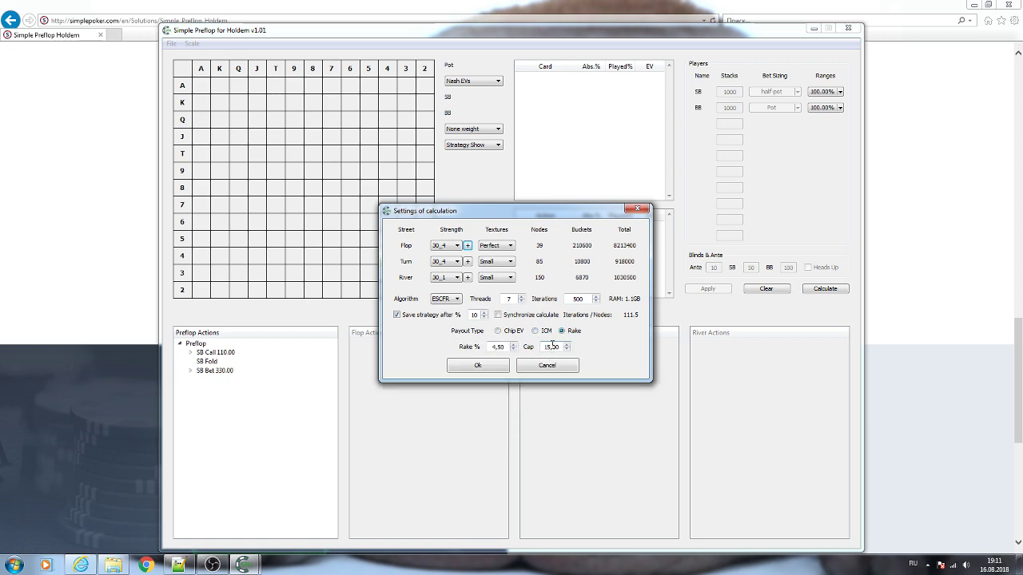
pyautogui.moveTo(554, 347); pyautogui.dragTo(542, 347)
pyautogui.click(535, 331)
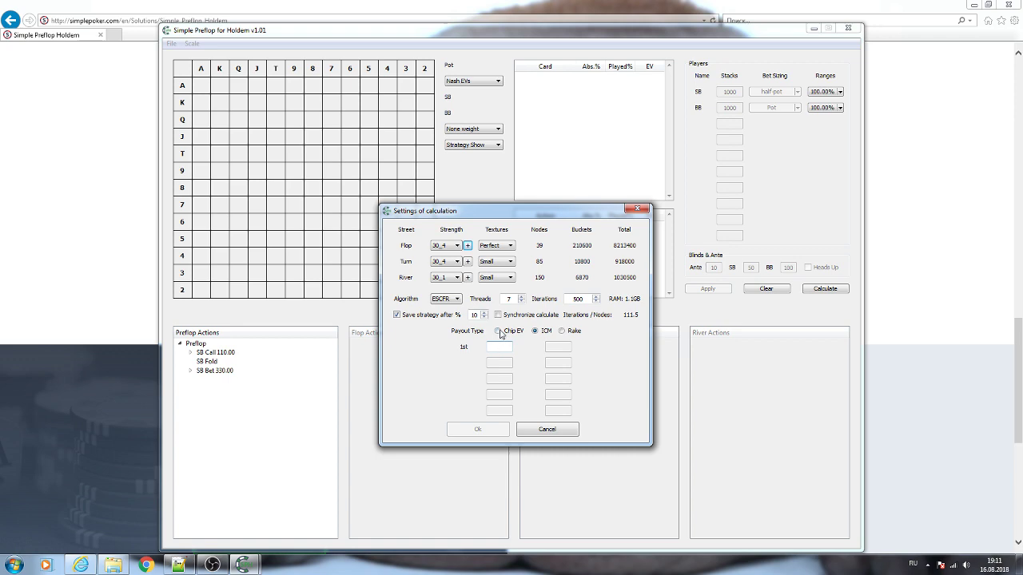
pyautogui.click(498, 331)
pyautogui.click(535, 331)
pyautogui.click(514, 330)
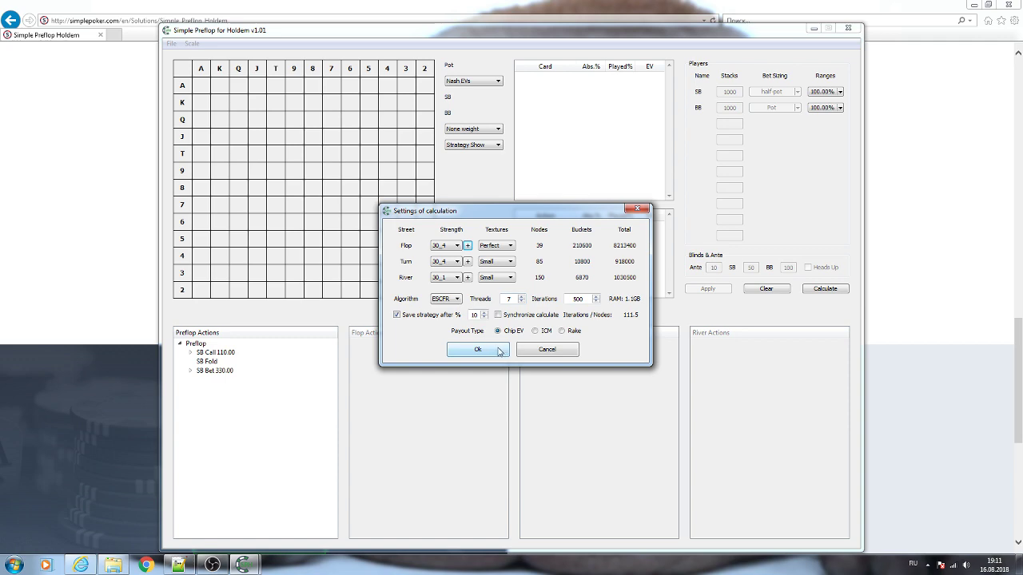
# - Apply the calculation settings, dismiss the engine error, and copy the saved license key from Notepad++
pyautogui.click(500, 351)
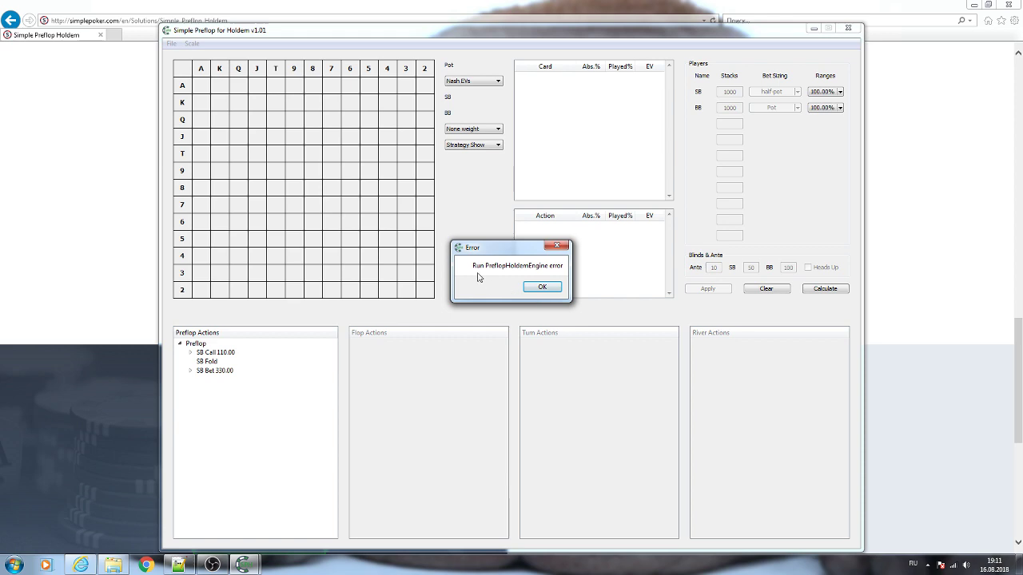
pyautogui.click(543, 288)
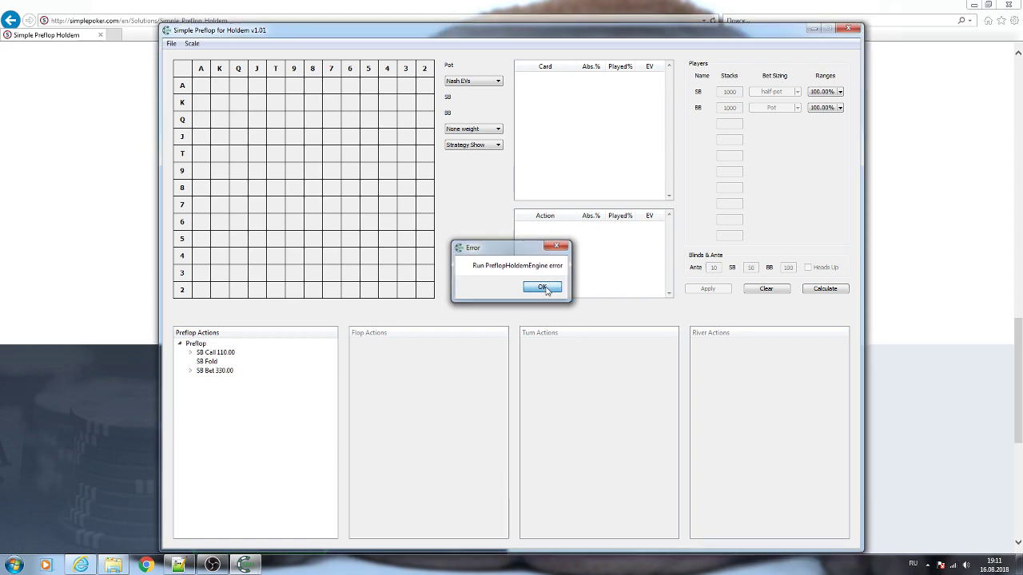
pyautogui.click(170, 44)
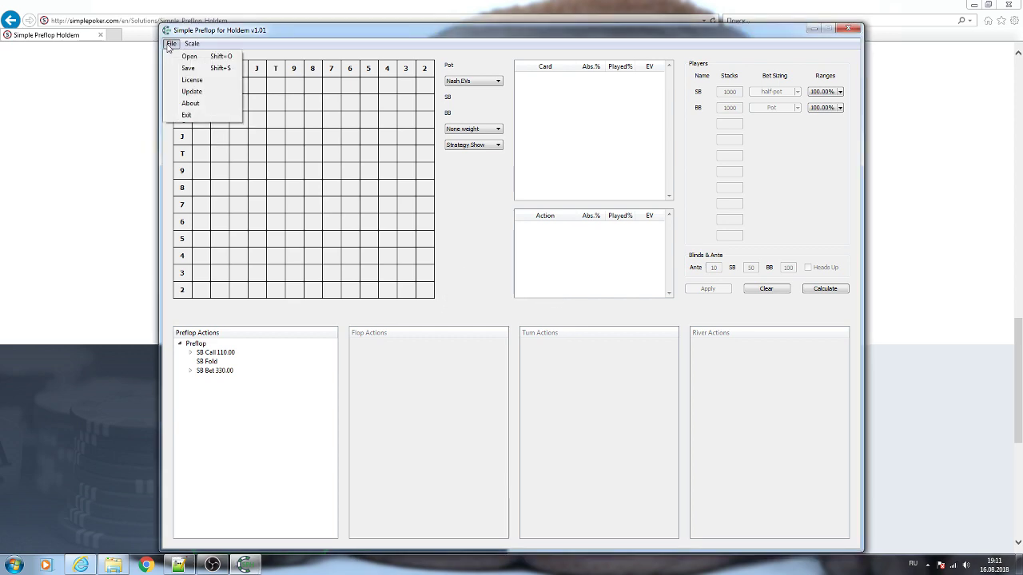
pyautogui.click(190, 81)
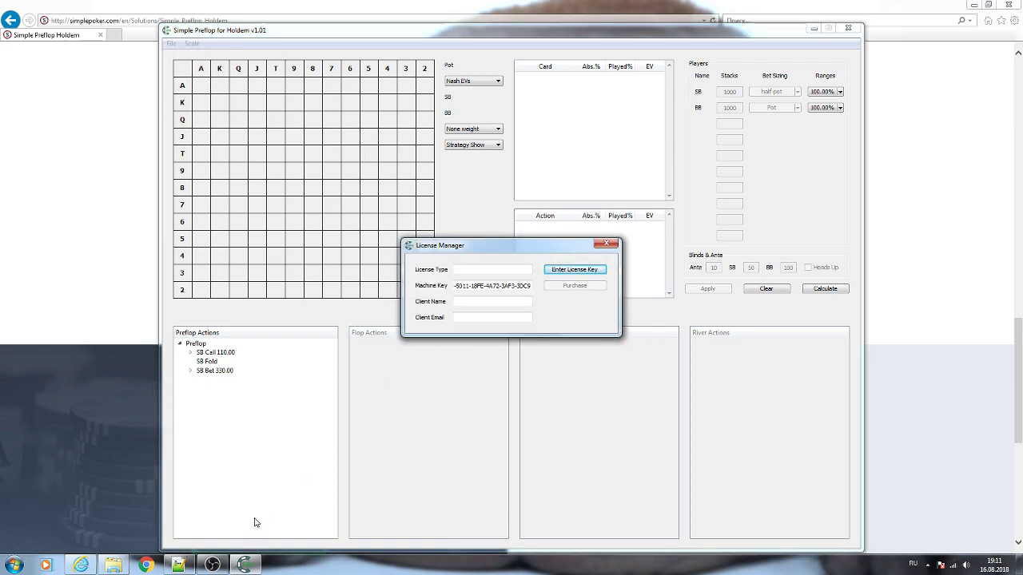
pyautogui.click(179, 565)
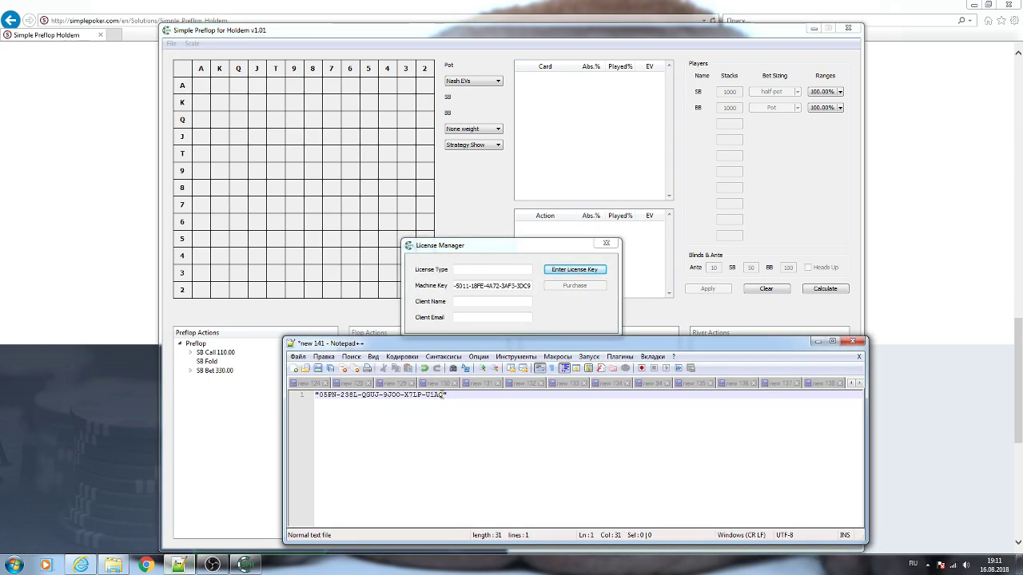
pyautogui.moveTo(443, 395); pyautogui.dragTo(320, 397)
pyautogui.hotkey('ctrl', 'c')
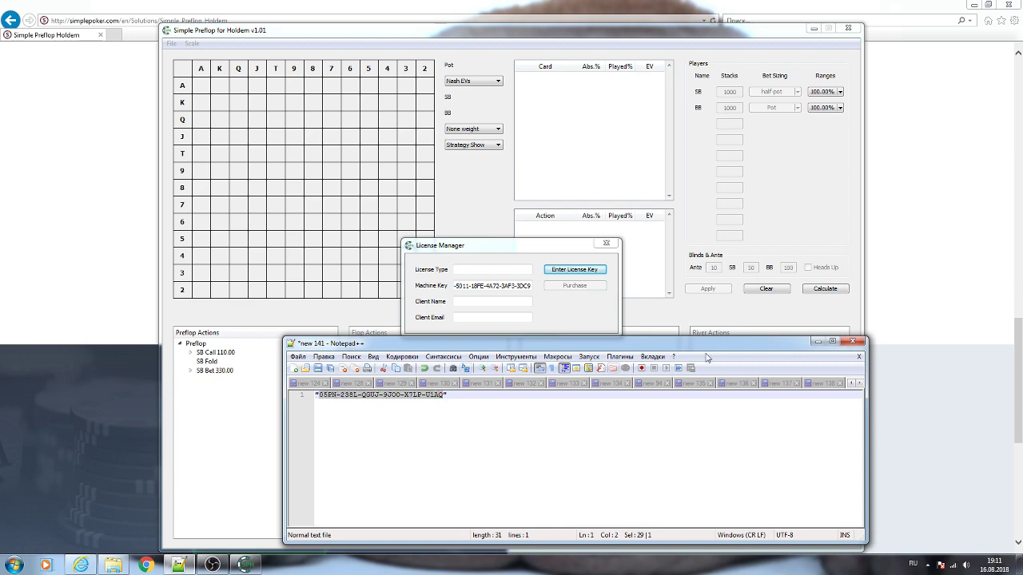
# - Paste the license key into Enter License Key and confirm the successful activation
pyautogui.click(817, 344)
pyautogui.click(582, 272)
pyautogui.hotkey('ctrl', 'v')
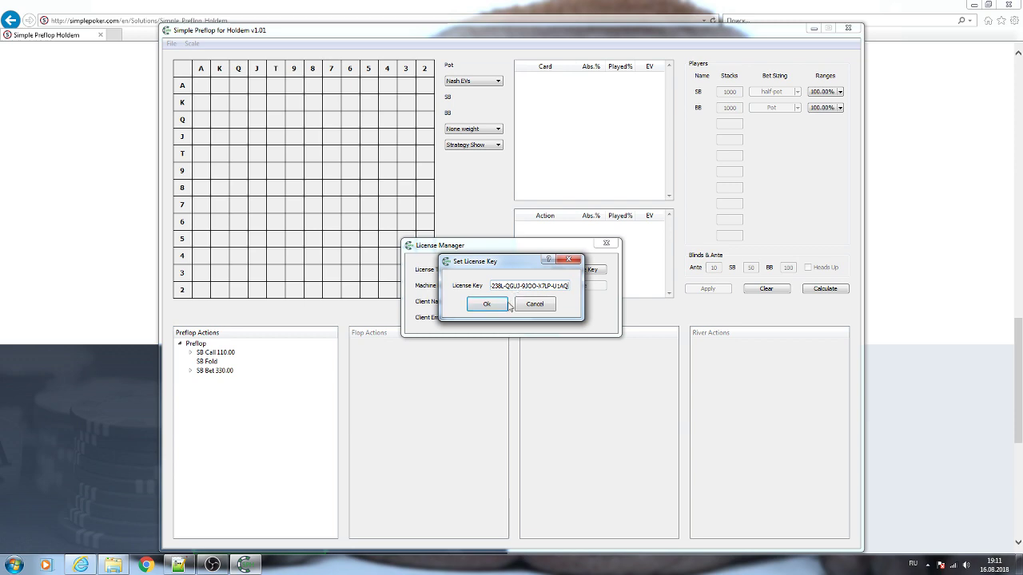
pyautogui.click(487, 305)
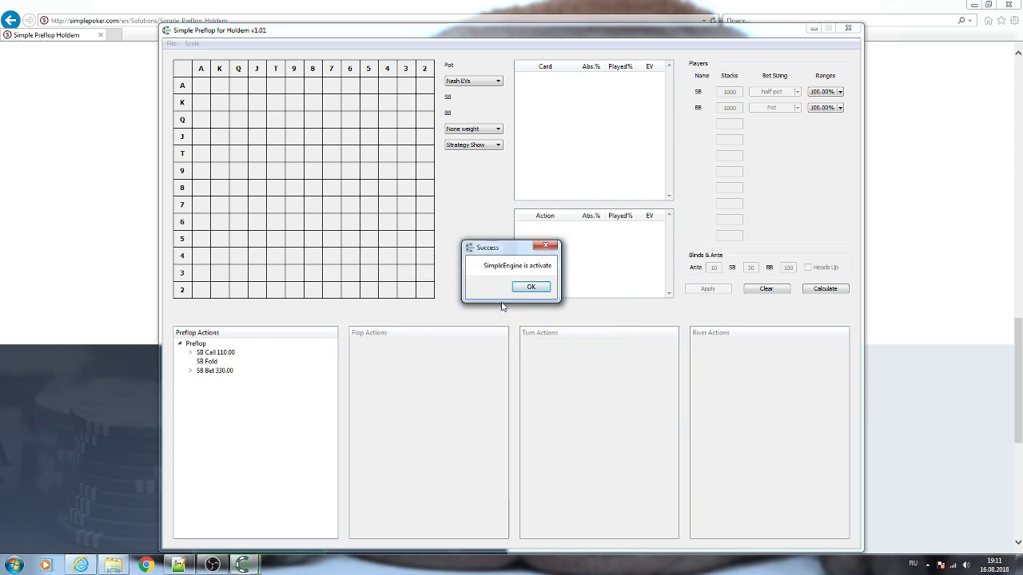
pyautogui.click(536, 289)
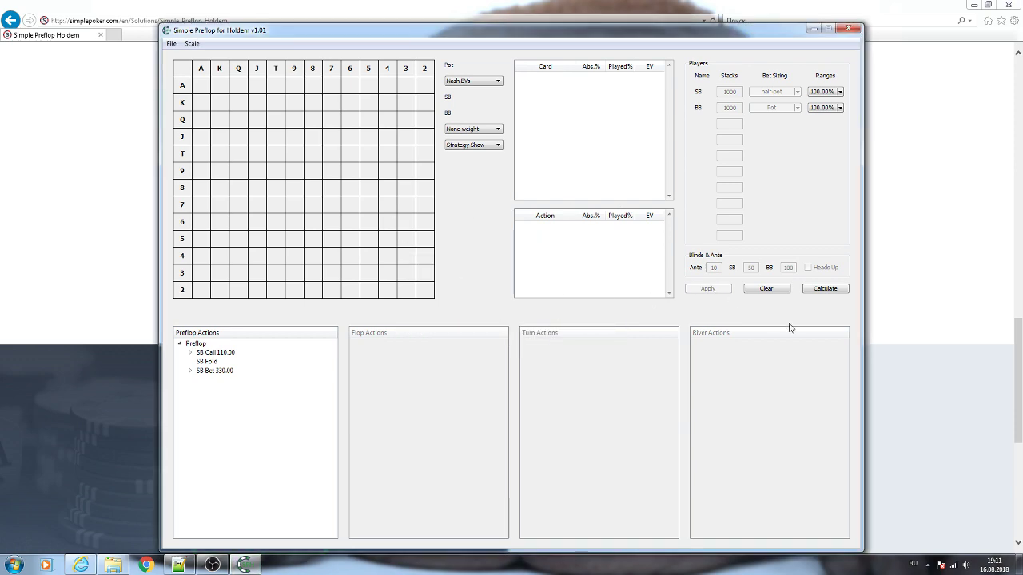
# - Start a new calculation, dismiss the WinLicense registration notice, and stop the solve early
pyautogui.click(819, 289)
pyautogui.click(473, 336)
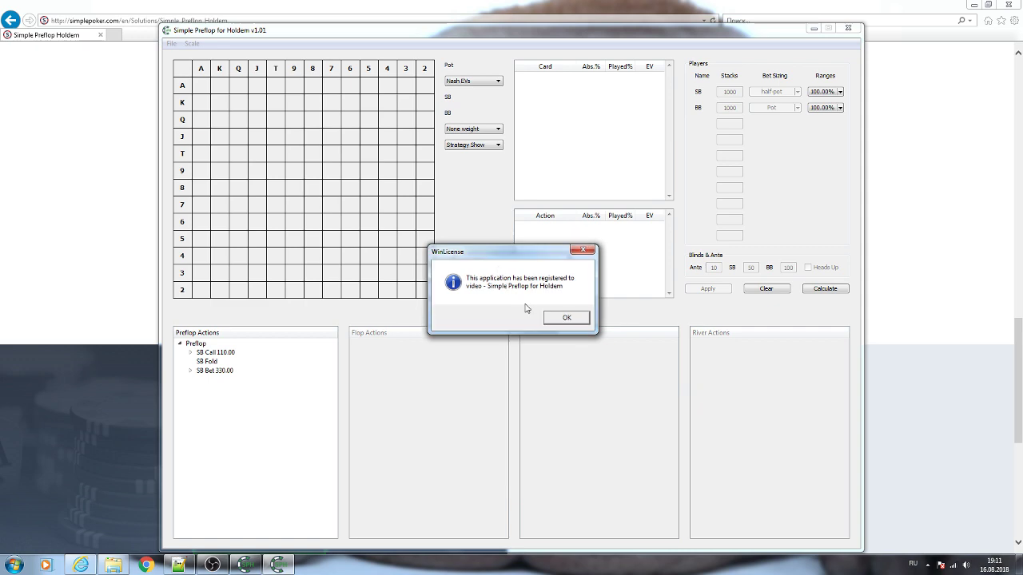
pyautogui.click(562, 317)
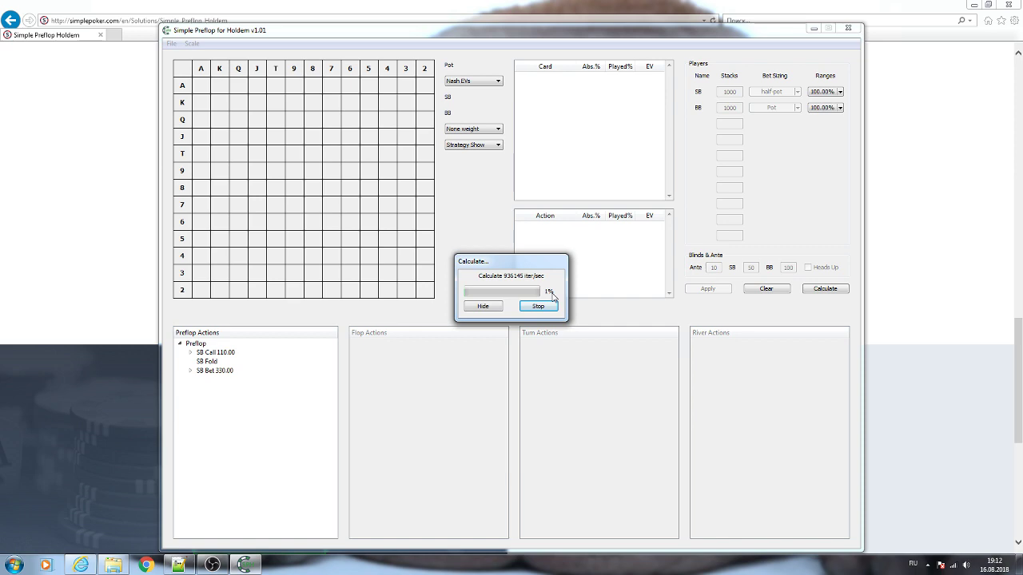
pyautogui.click(548, 306)
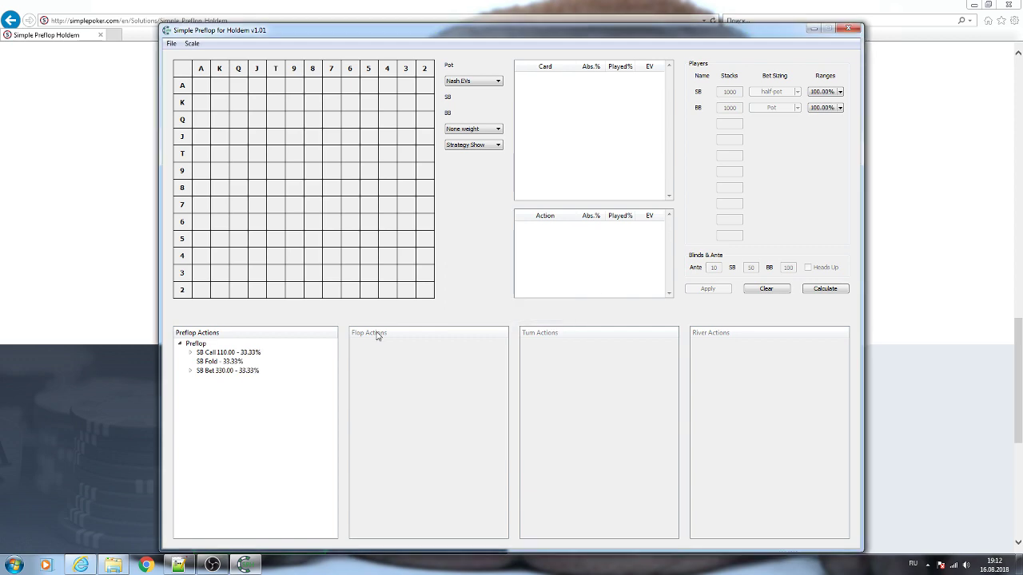
# - Untick 'Save strategy after %', keep Perfect flop and Small turn textures, set river None, and recalculate
pyautogui.click(825, 289)
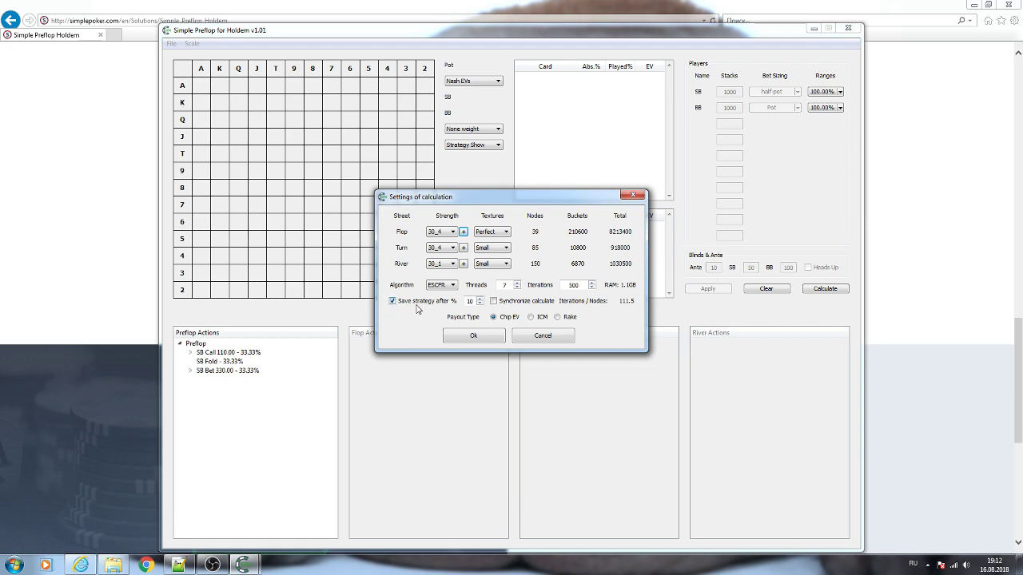
pyautogui.click(393, 301)
pyautogui.click(495, 232)
pyautogui.click(499, 247)
pyautogui.click(491, 248)
pyautogui.click(484, 270)
pyautogui.click(495, 264)
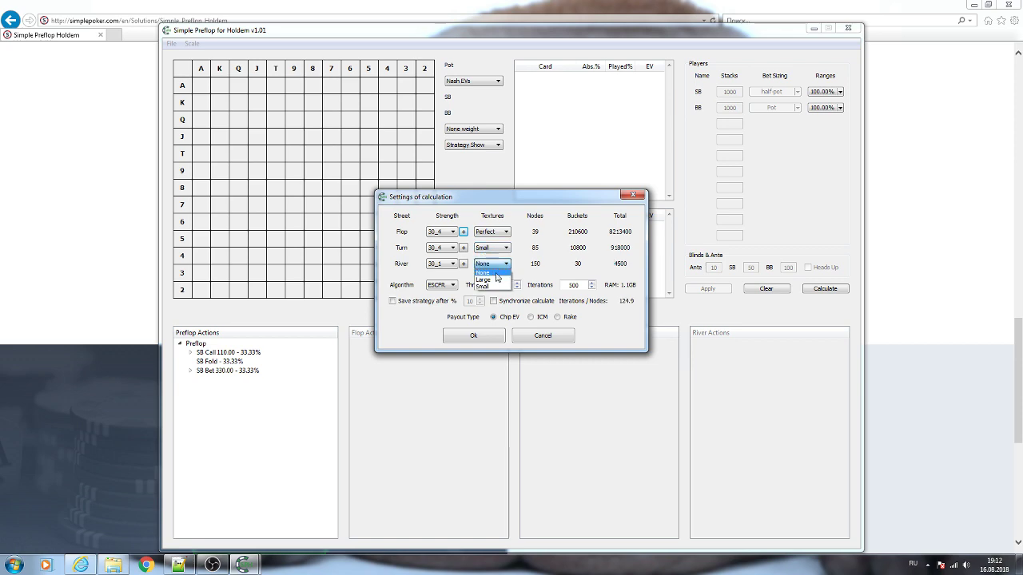
pyautogui.click(484, 272)
pyautogui.click(492, 317)
pyautogui.click(484, 336)
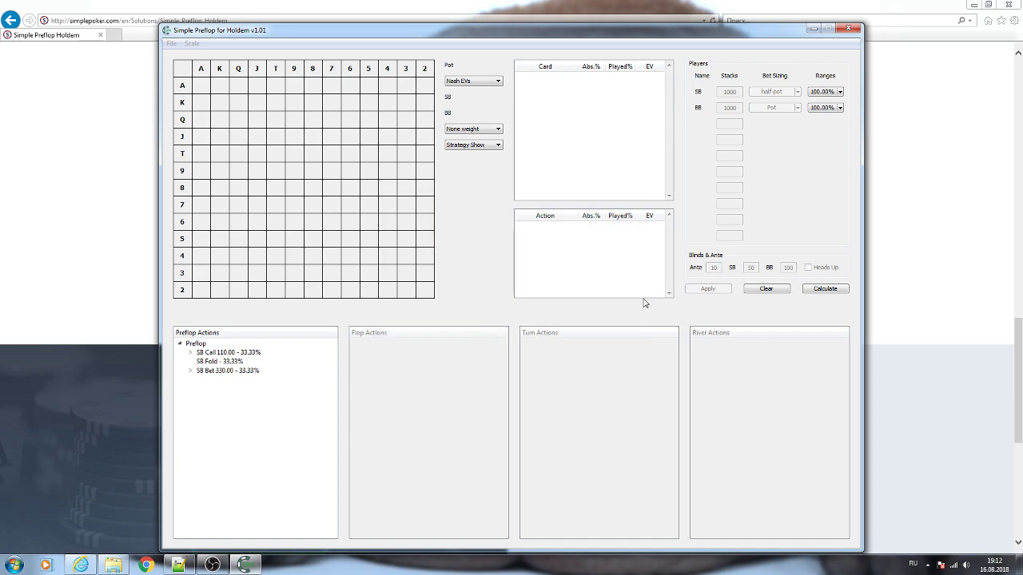
pyautogui.click(816, 293)
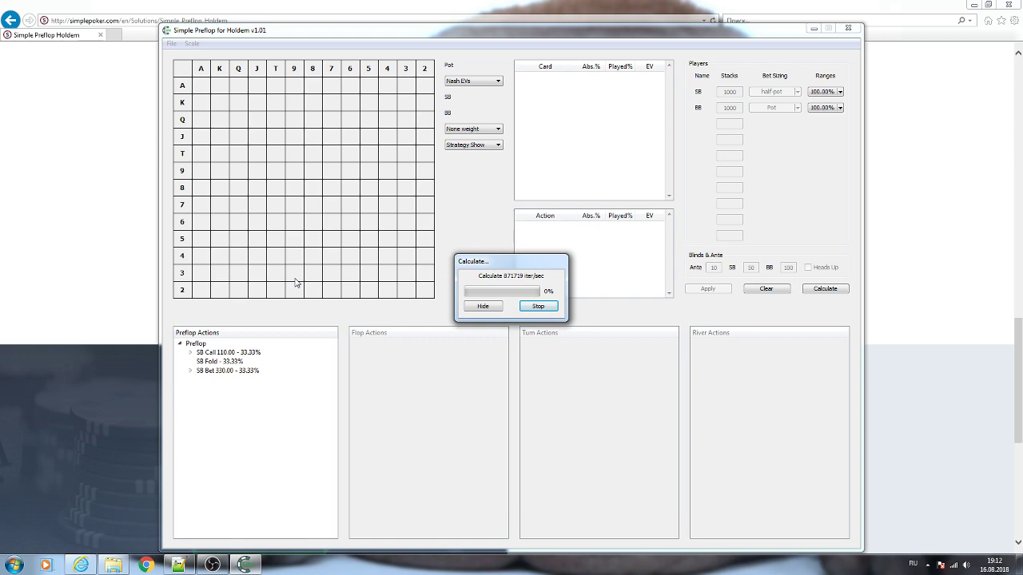
# - Display the SB Call 110.00 coloured strategy grid and check A♦K's action values
pyautogui.click(573, 263)
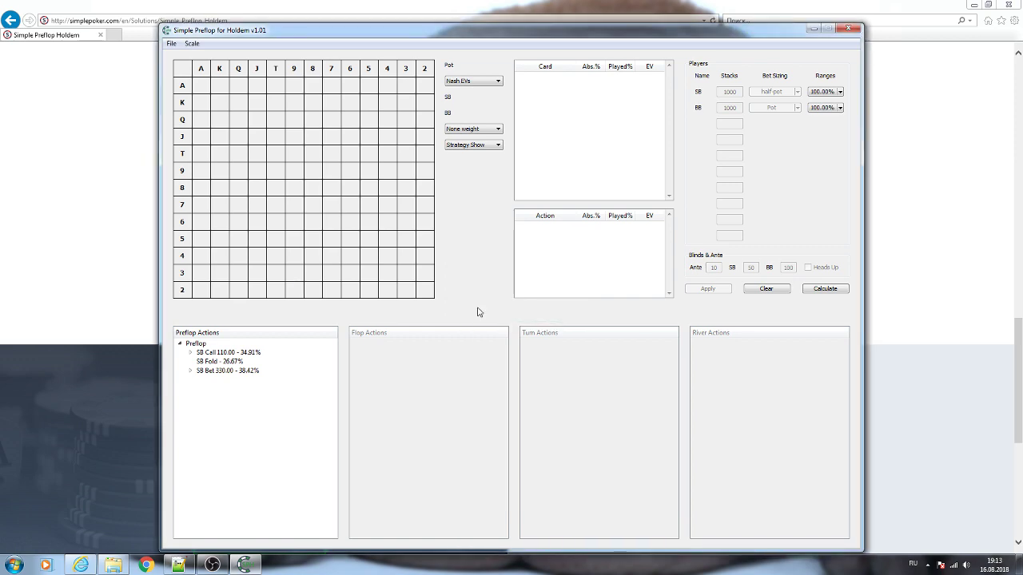
pyautogui.click(214, 352)
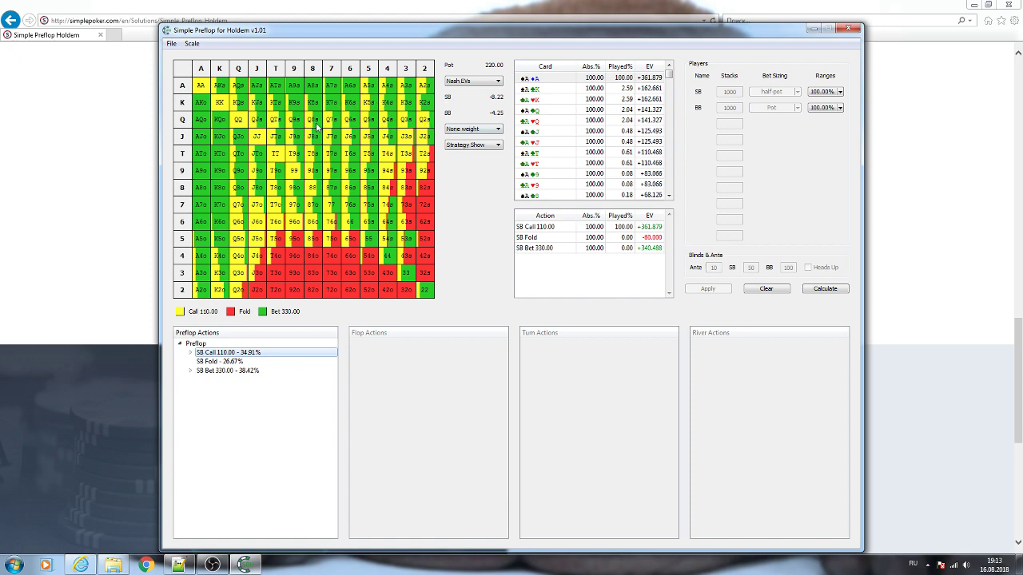
pyautogui.click(584, 99)
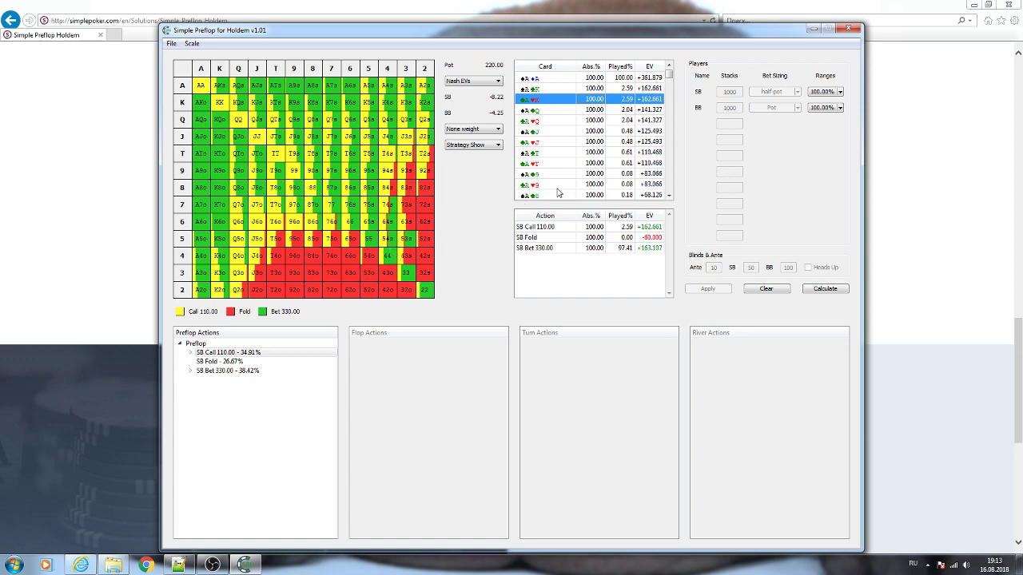
pyautogui.click(474, 83)
pyautogui.click(475, 83)
pyautogui.click(475, 83)
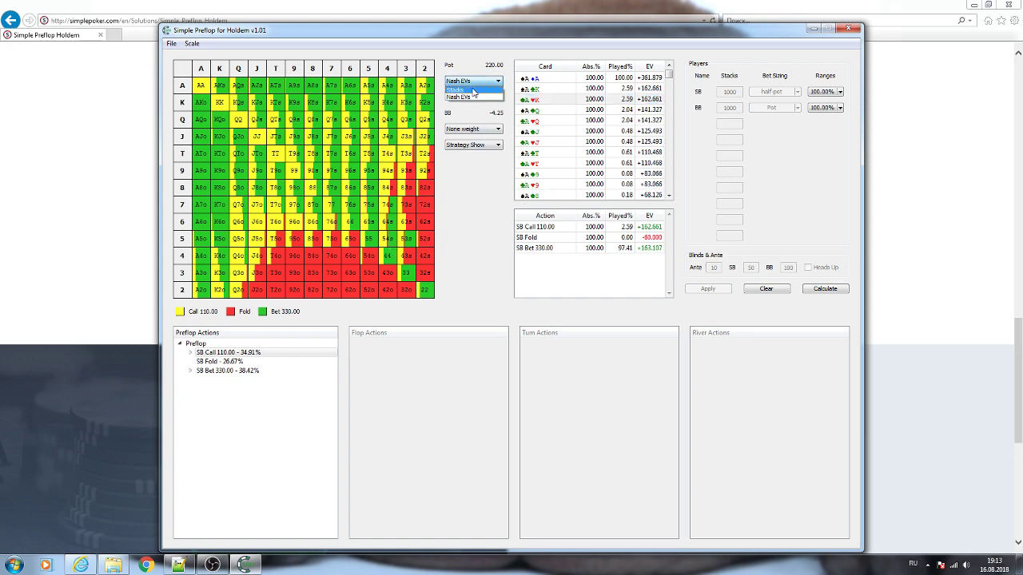
pyautogui.click(472, 94)
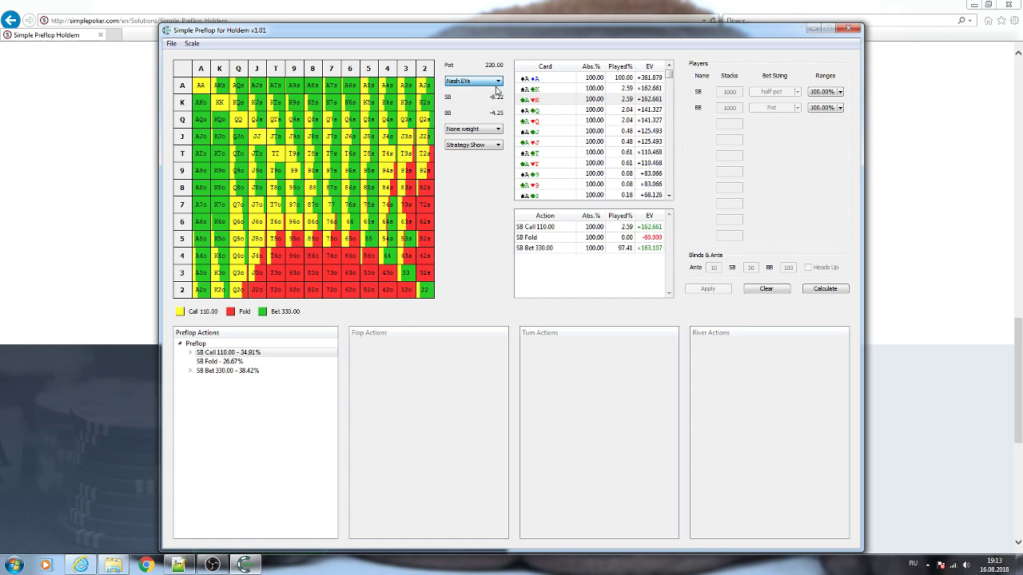
pyautogui.scroll(-1, 497, 85)
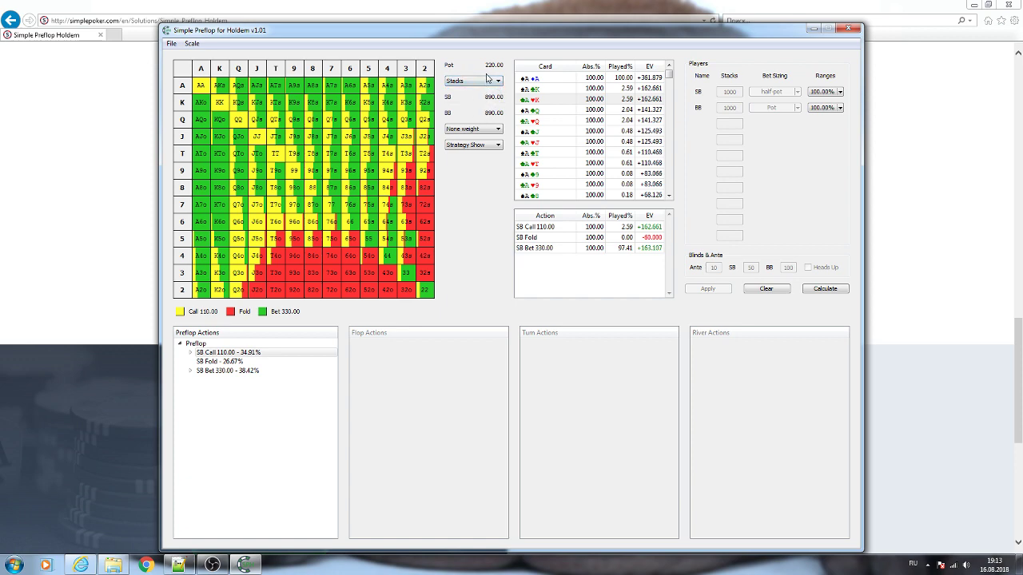
pyautogui.click(488, 81)
pyautogui.click(483, 90)
pyautogui.scroll(-1, 475, 118)
pyautogui.click(484, 145)
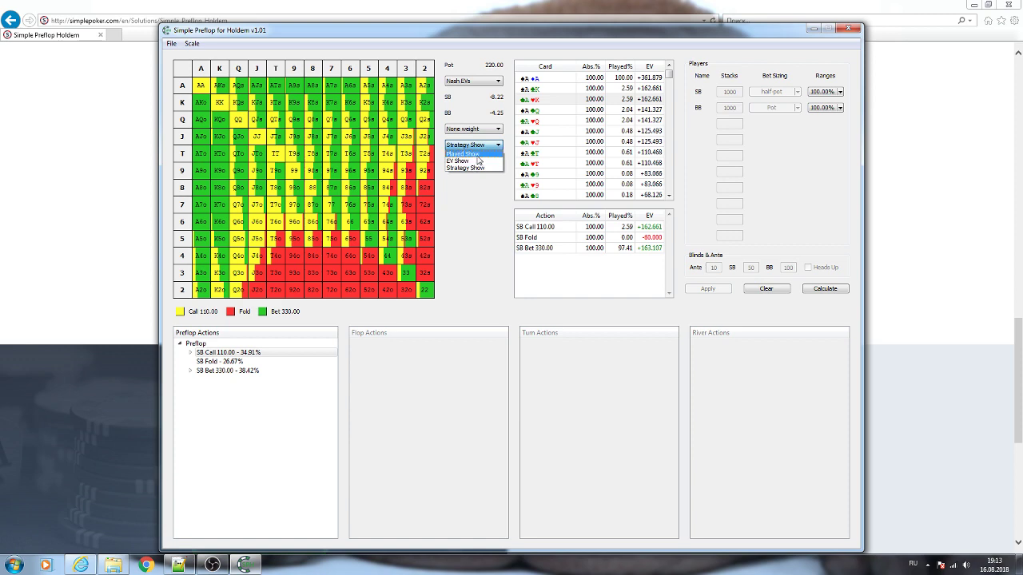
pyautogui.click(473, 168)
pyautogui.press('Up')
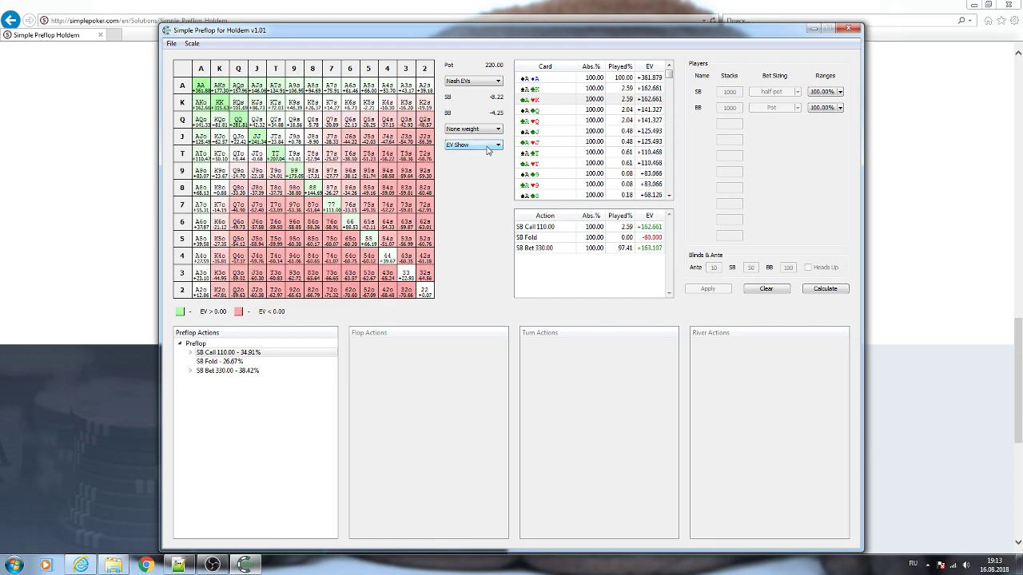
pyautogui.click(488, 150)
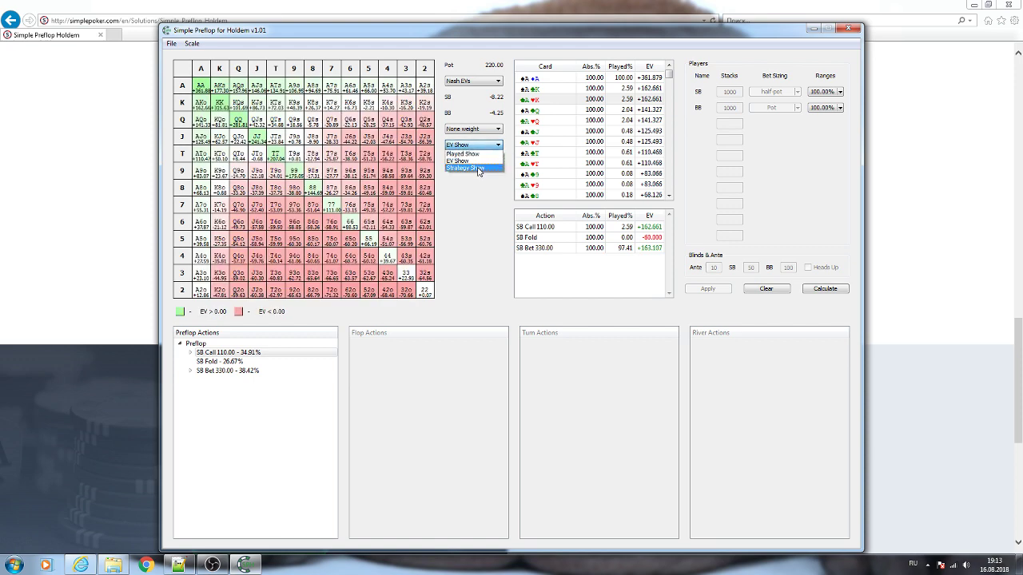
pyautogui.click(478, 159)
pyautogui.press('Up')
pyautogui.click(483, 146)
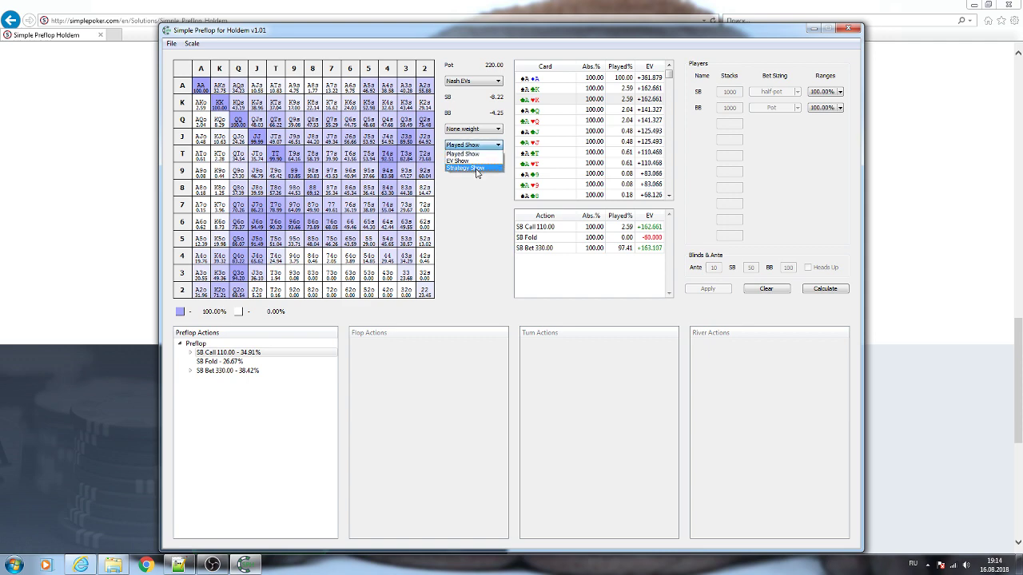
pyautogui.click(476, 169)
pyautogui.press('Up')
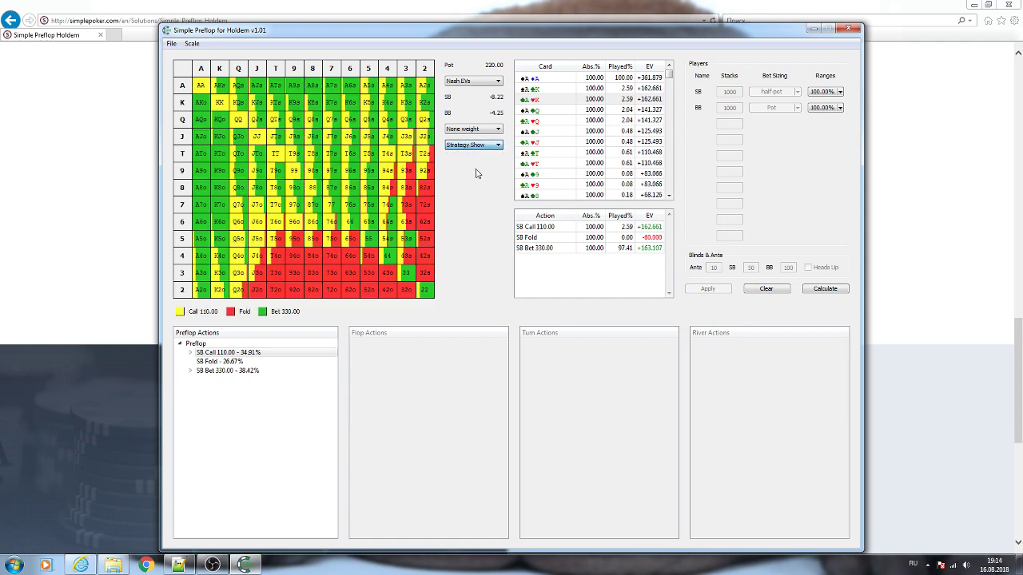
# - Round the Preflop strategy to 25% and show SB Call's rounded grid and Card table
pyautogui.click(195, 344)
pyautogui.rightClick(199, 345)
pyautogui.moveTo(214, 362)
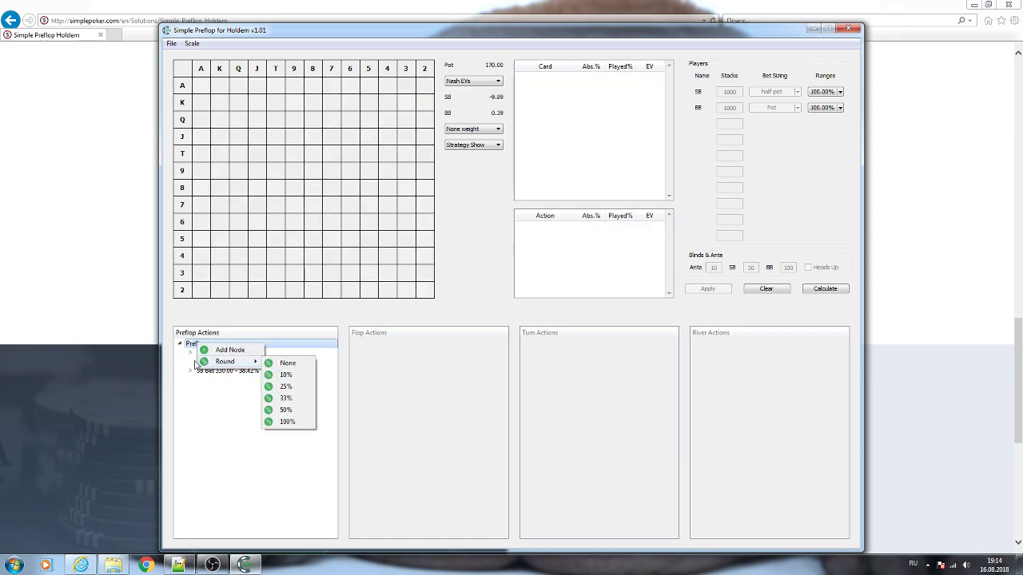
pyautogui.click(278, 392)
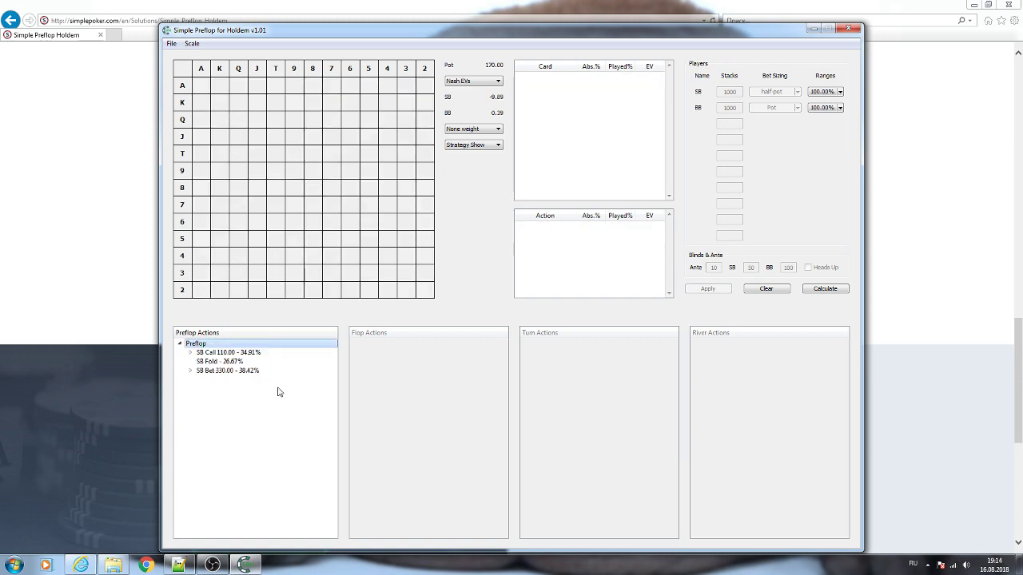
pyautogui.click(232, 352)
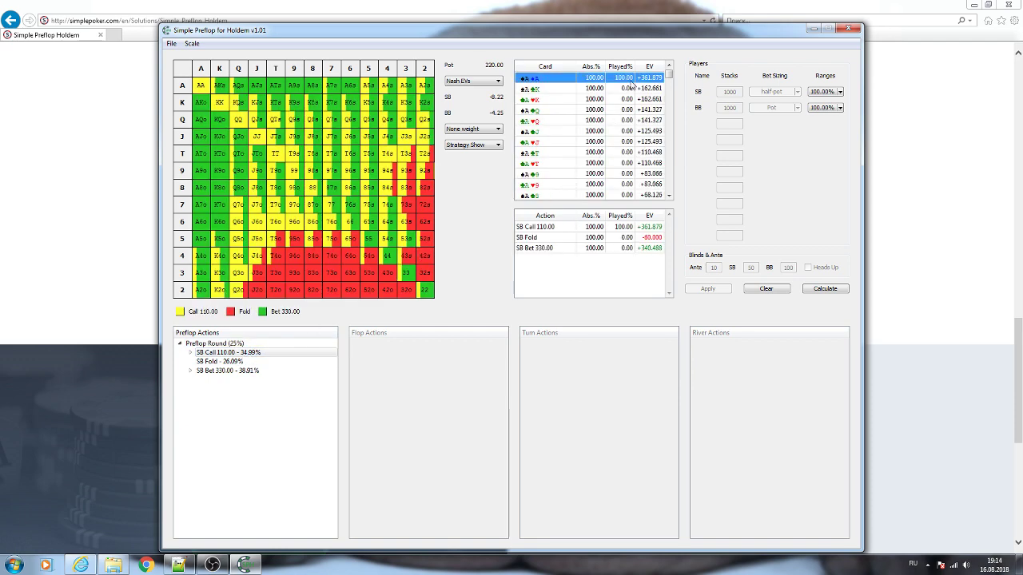
pyautogui.scroll(-5, 616, 132)
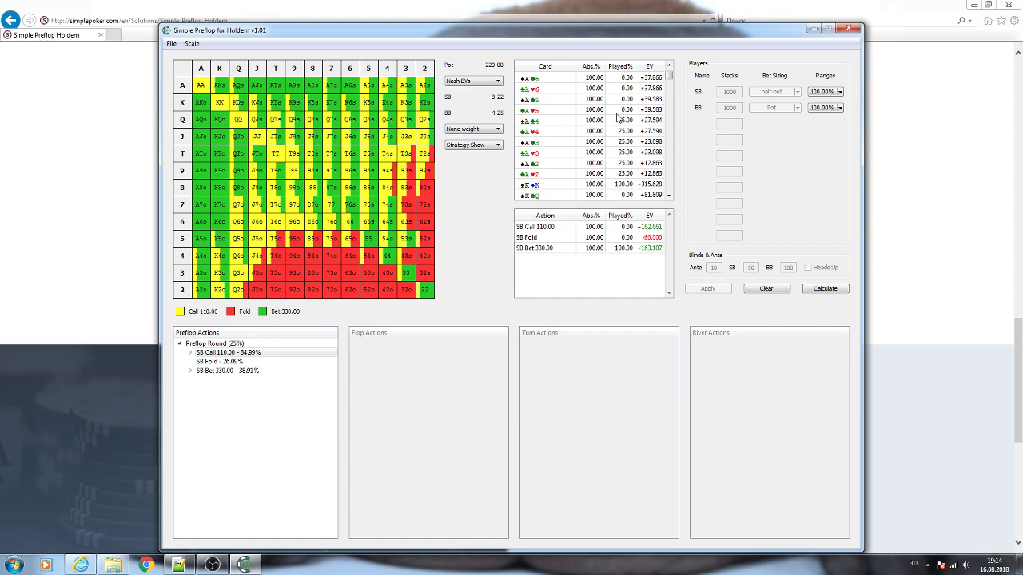
pyautogui.scroll(3, 627, 135)
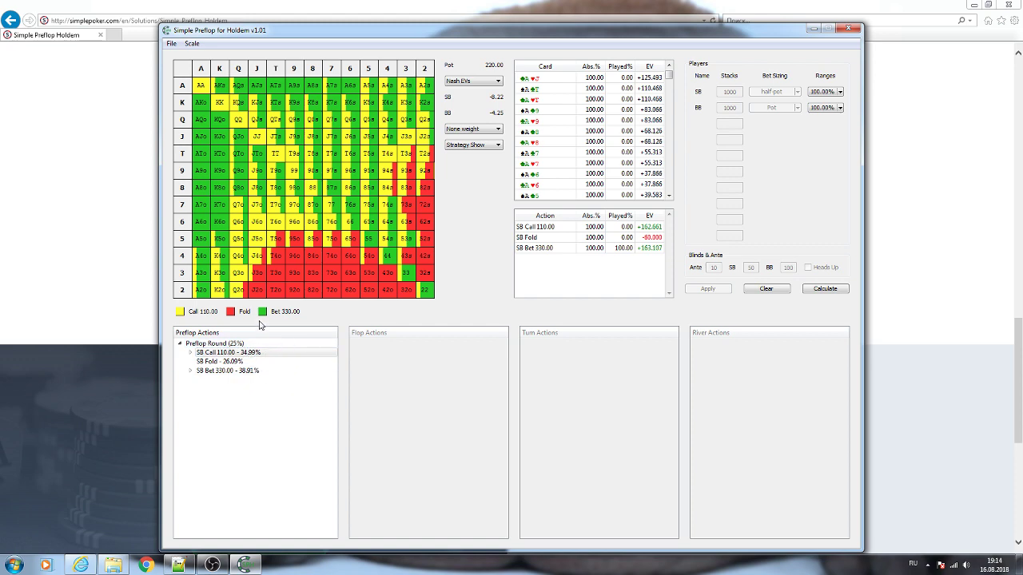
pyautogui.click(171, 44)
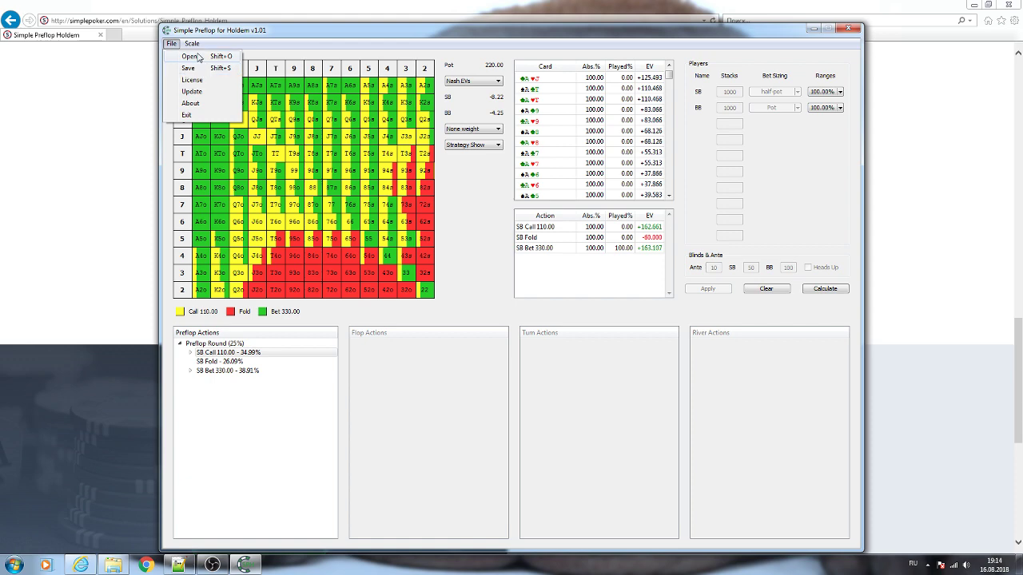
pyautogui.click(490, 216)
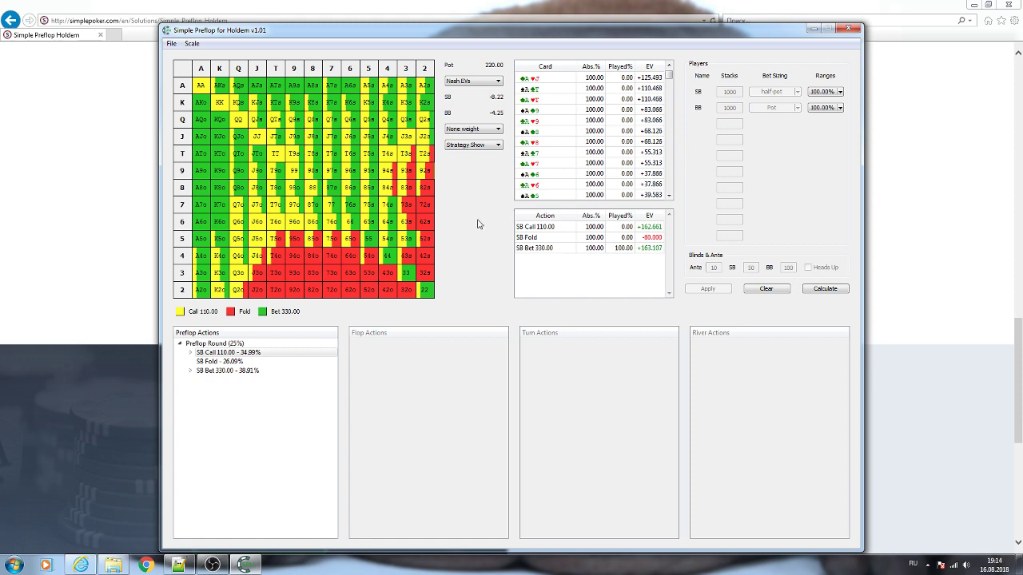